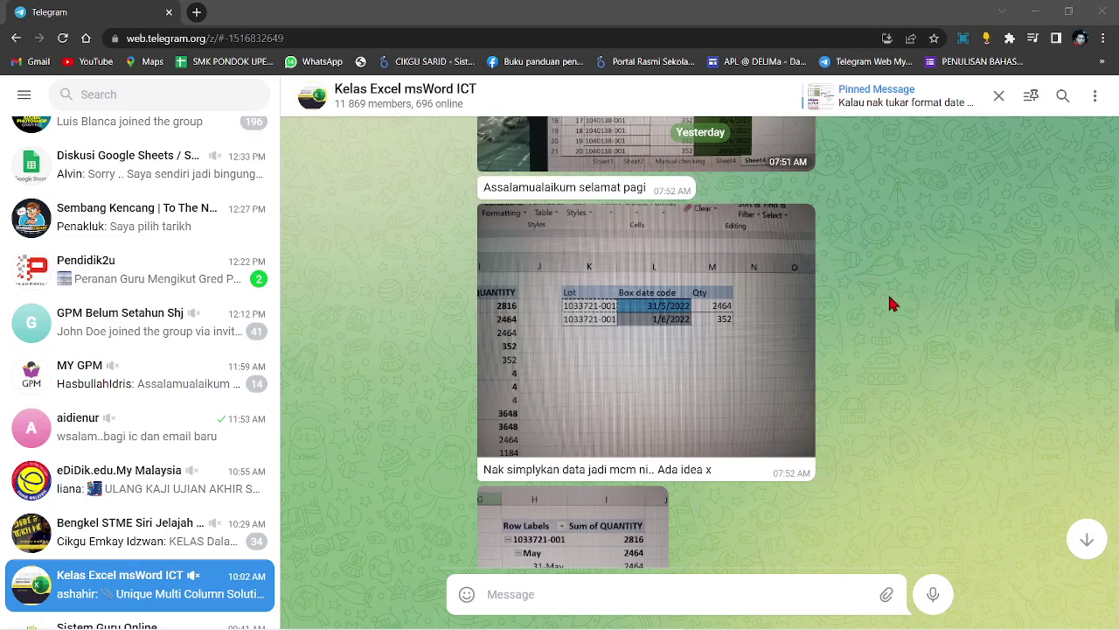
Step: Examine the posted photos of the requested Lot, Box date code and Qty layout and of the attempted pivot table
{"action": "left_click", "coordinate": [679, 355]}
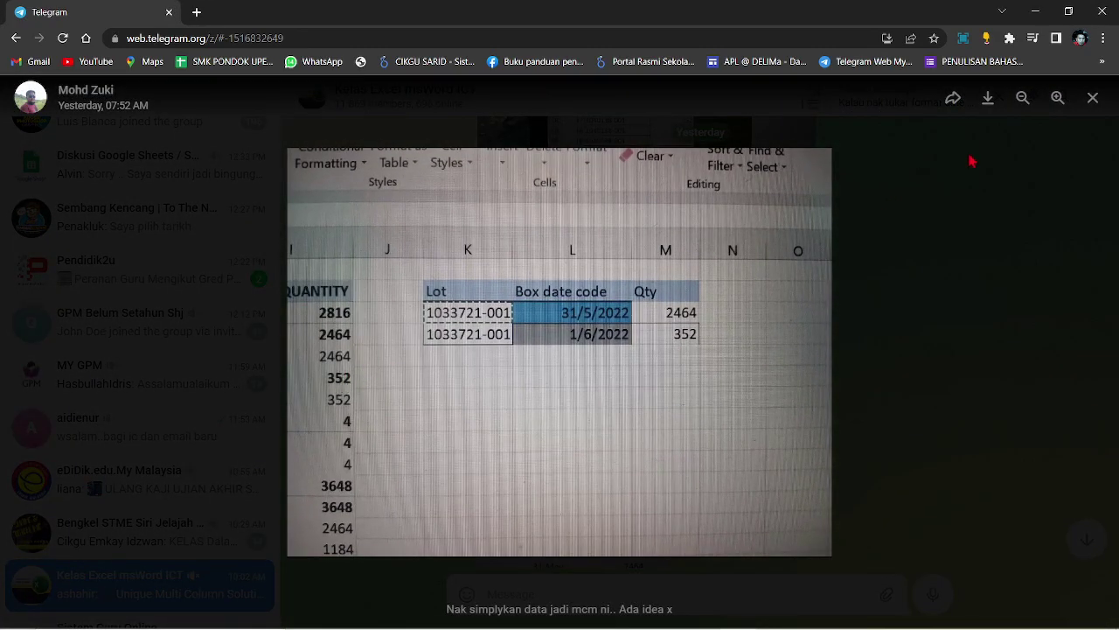
{"action": "left_click", "coordinate": [1093, 98]}
{"action": "scroll", "coordinate": [621, 369], "scroll_direction": "down", "scroll_amount": 5}
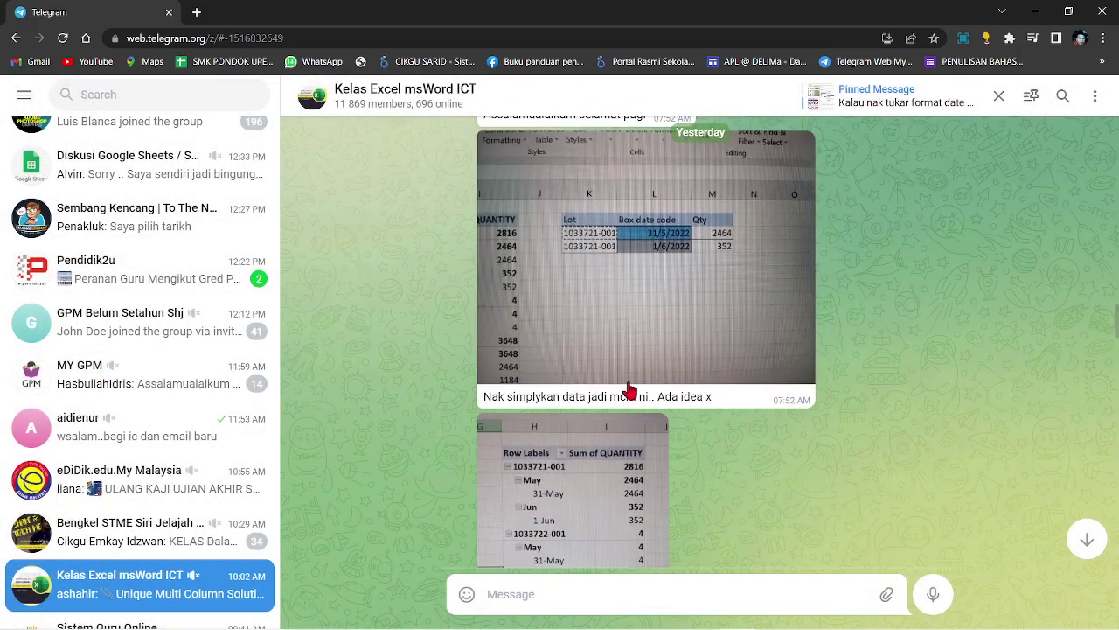
{"action": "left_click", "coordinate": [592, 399]}
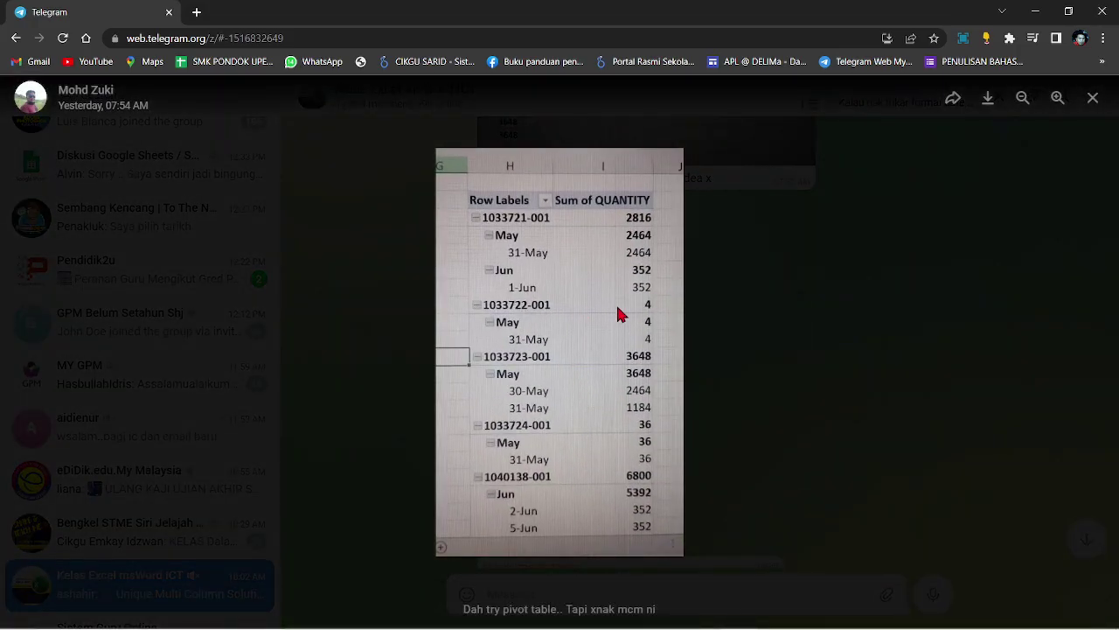
{"action": "left_click", "coordinate": [1093, 97]}
{"action": "scroll", "coordinate": [798, 294], "scroll_direction": "up", "scroll_amount": 1}
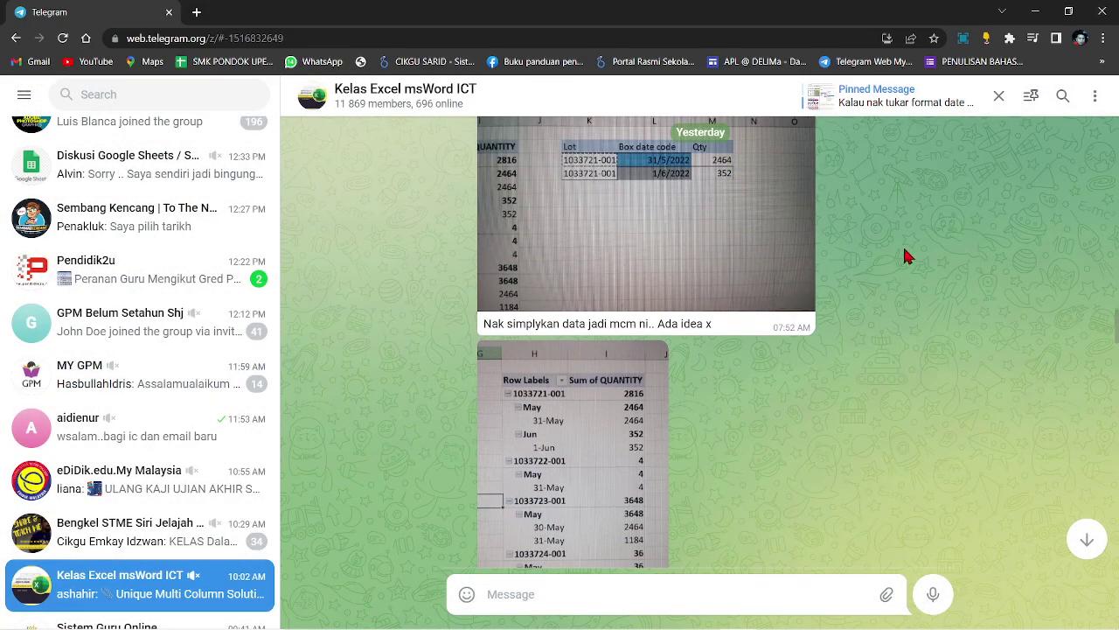
Step: Switch to the Excel workbook Unique Multi Column Solution (1) and inspect the source table's lot, quantity and box date code columns
{"action": "left_click", "coordinate": [1037, 14]}
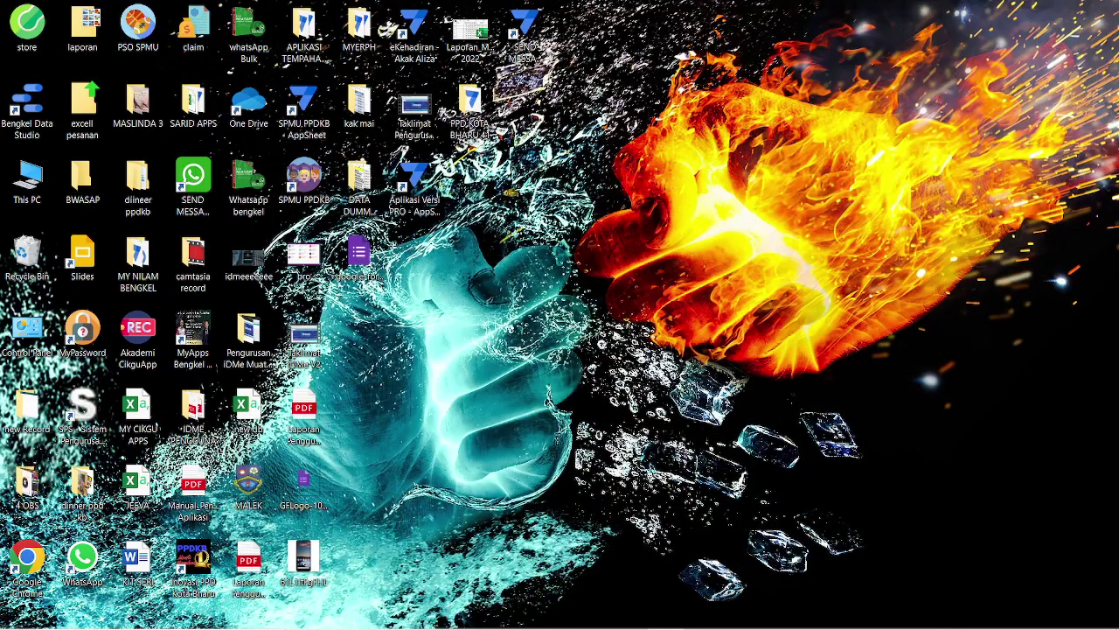
{"action": "left_click", "coordinate": [772, 618]}
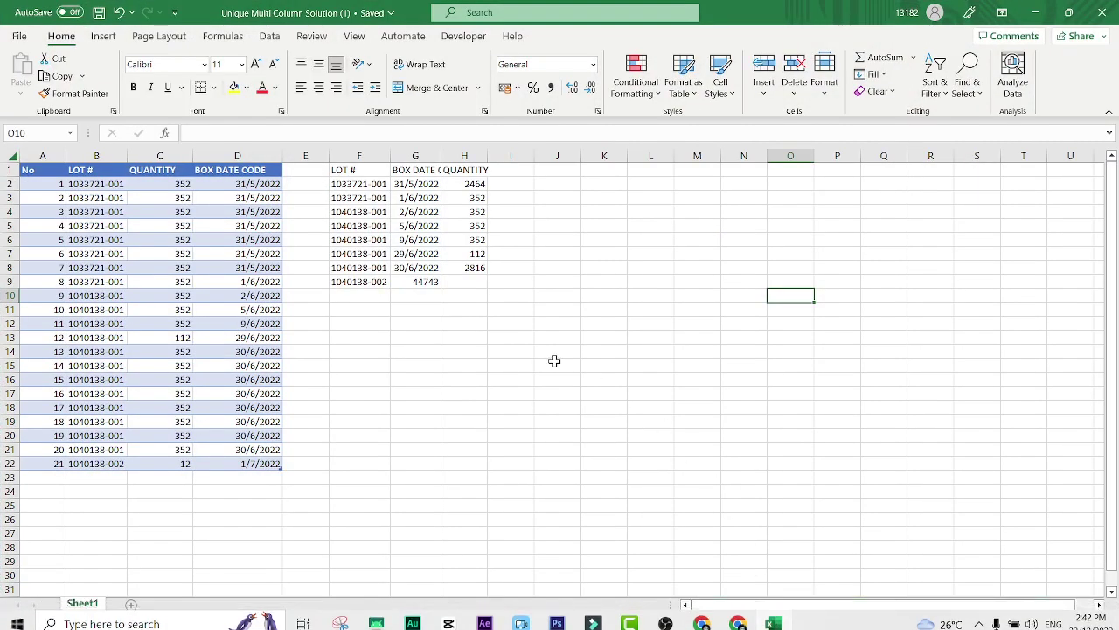
{"action": "left_click", "coordinate": [99, 198]}
{"action": "left_click", "coordinate": [162, 183]}
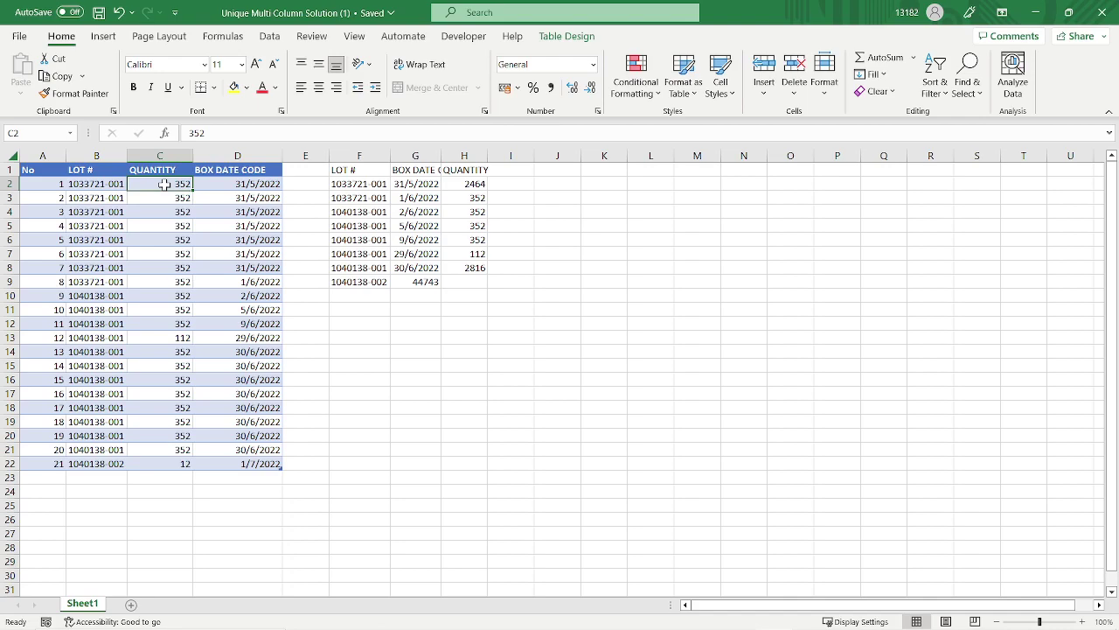
{"action": "left_click", "coordinate": [225, 184]}
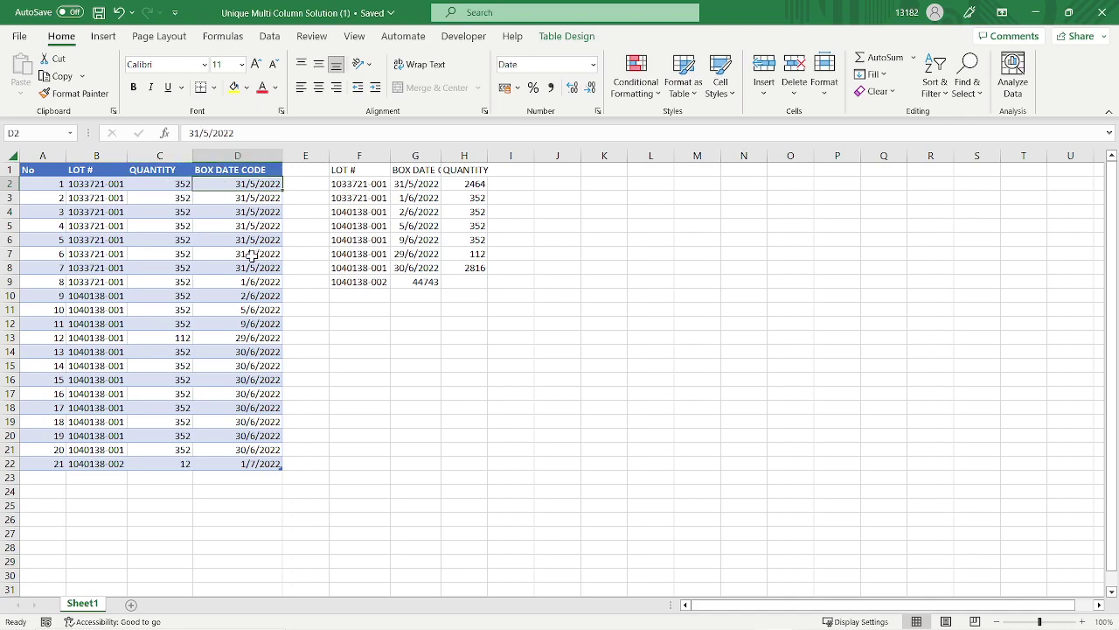
{"action": "left_click_drag", "start_coordinate": [359, 156], "coordinate": [442, 173]}
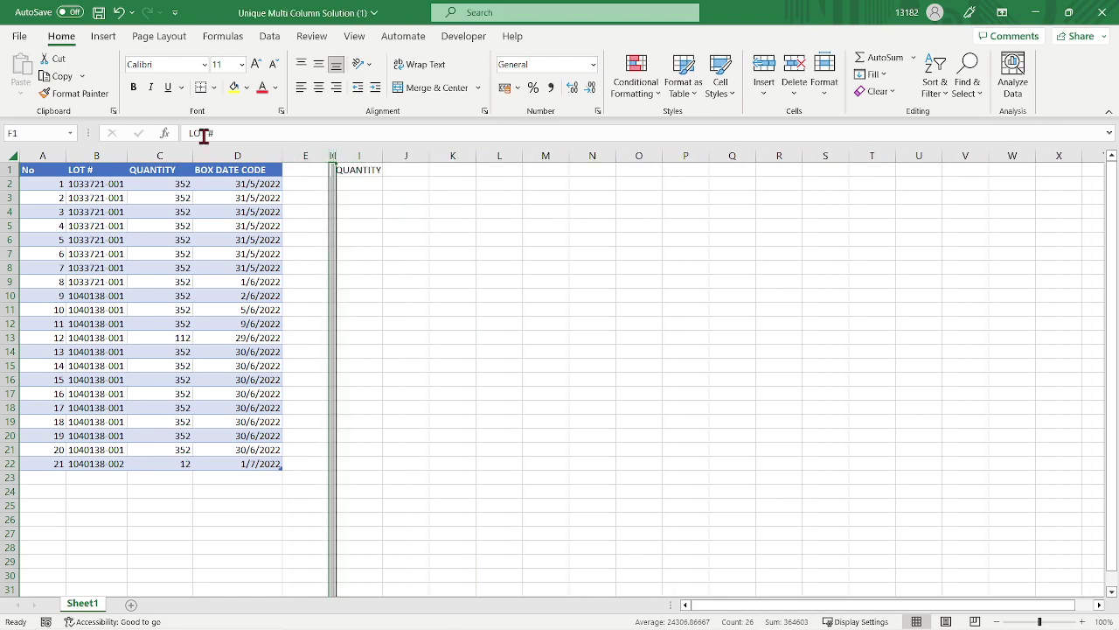
{"action": "left_click", "coordinate": [118, 12]}
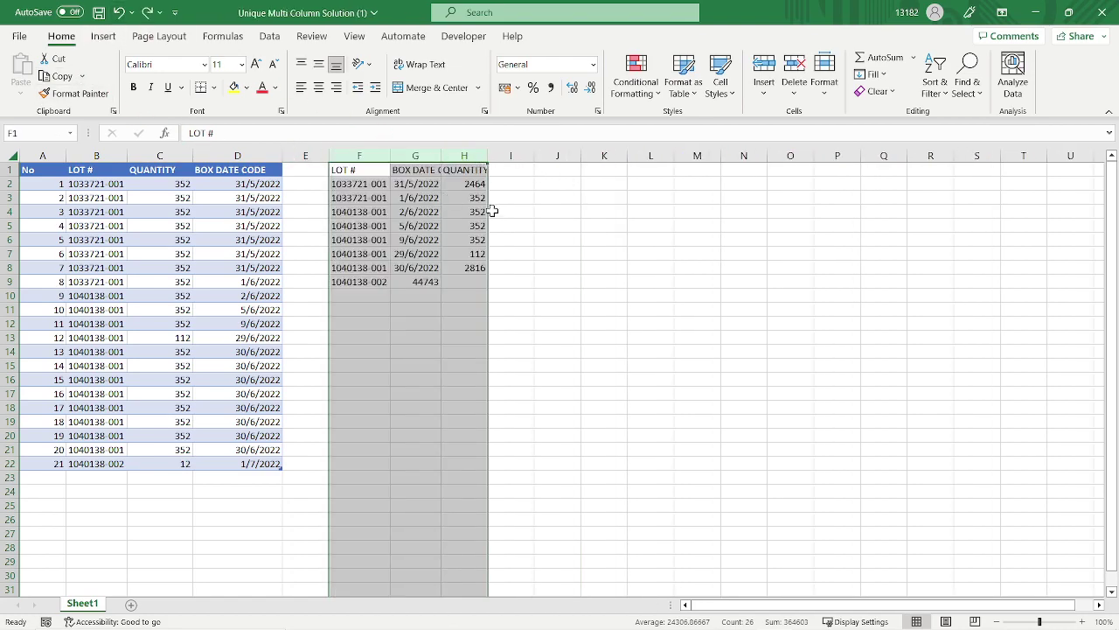
{"action": "left_click", "coordinate": [588, 222]}
Step: Narrow the empty column E between the source table and the existing summary columns
{"action": "left_click", "coordinate": [540, 172]}
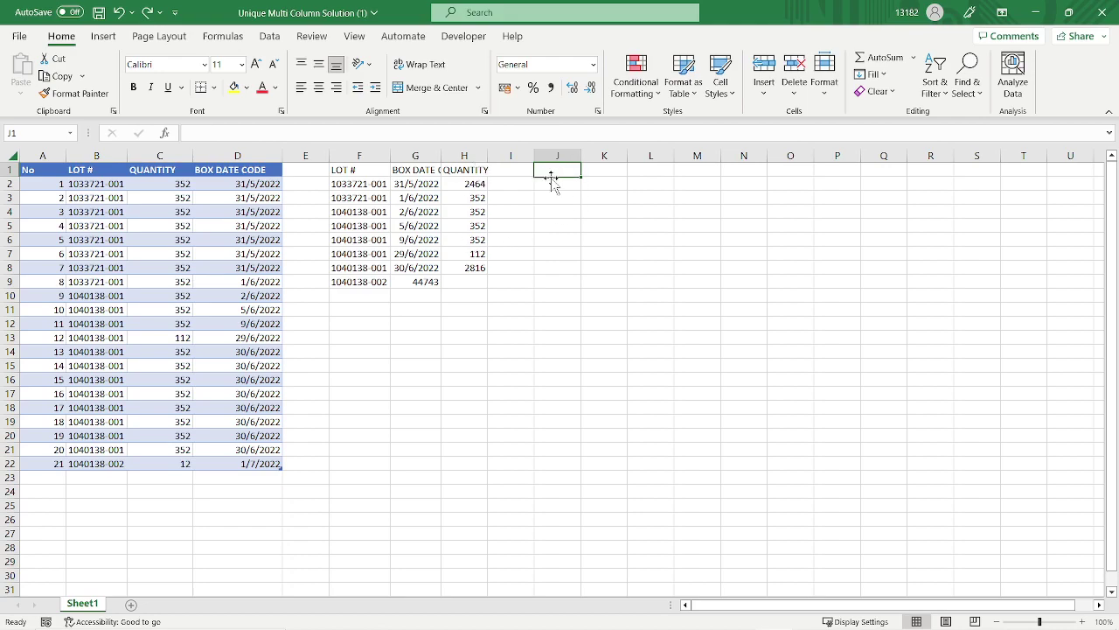
{"action": "left_click", "coordinate": [1048, 622]}
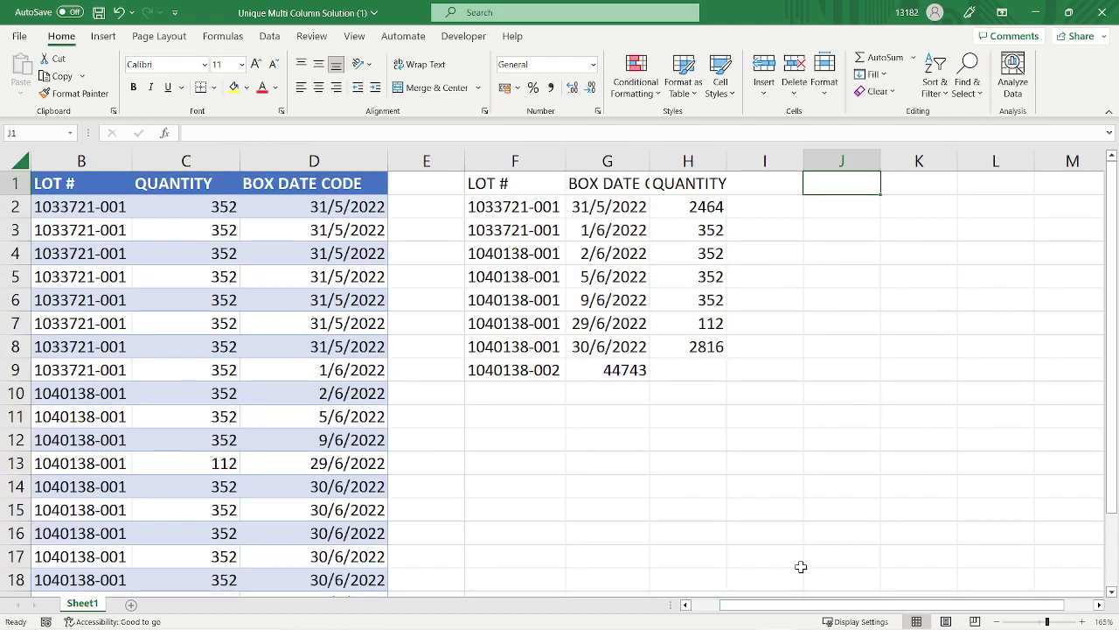
{"action": "left_click_drag", "start_coordinate": [804, 612], "coordinate": [819, 609]}
{"action": "left_click_drag", "start_coordinate": [423, 160], "coordinate": [369, 161]}
{"action": "left_click_drag", "start_coordinate": [757, 607], "coordinate": [717, 612]}
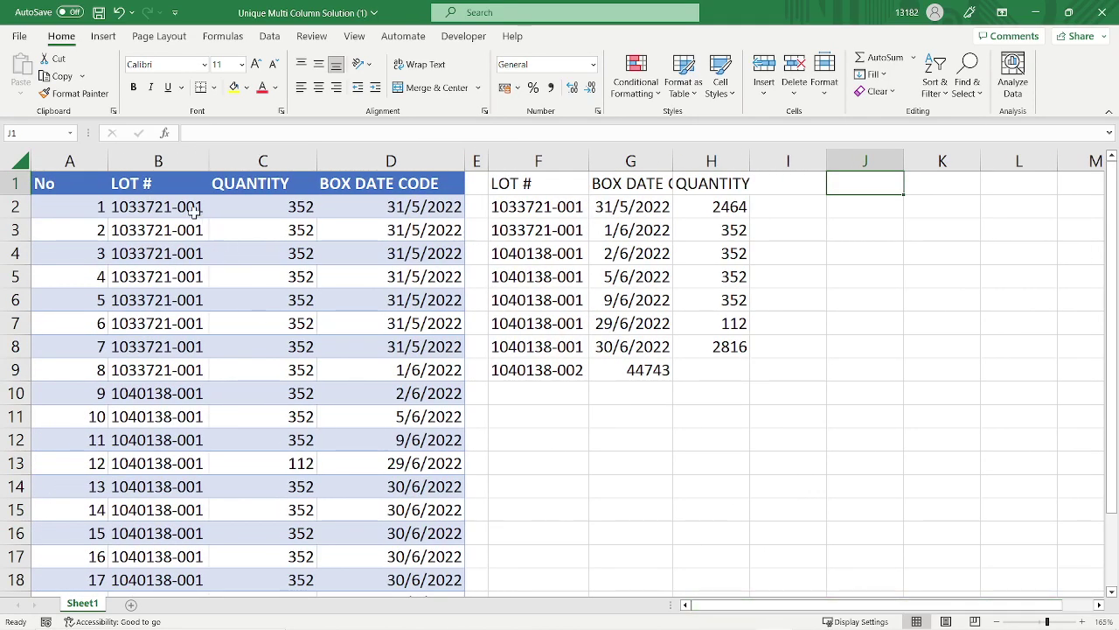
Step: Start a formula in J1 that nests CHOOSE with the index array {2,1} inside UNIQUE
{"action": "left_click", "coordinate": [867, 207]}
{"action": "key", "text": "Up"}
{"action": "type", "text": "=uni"}
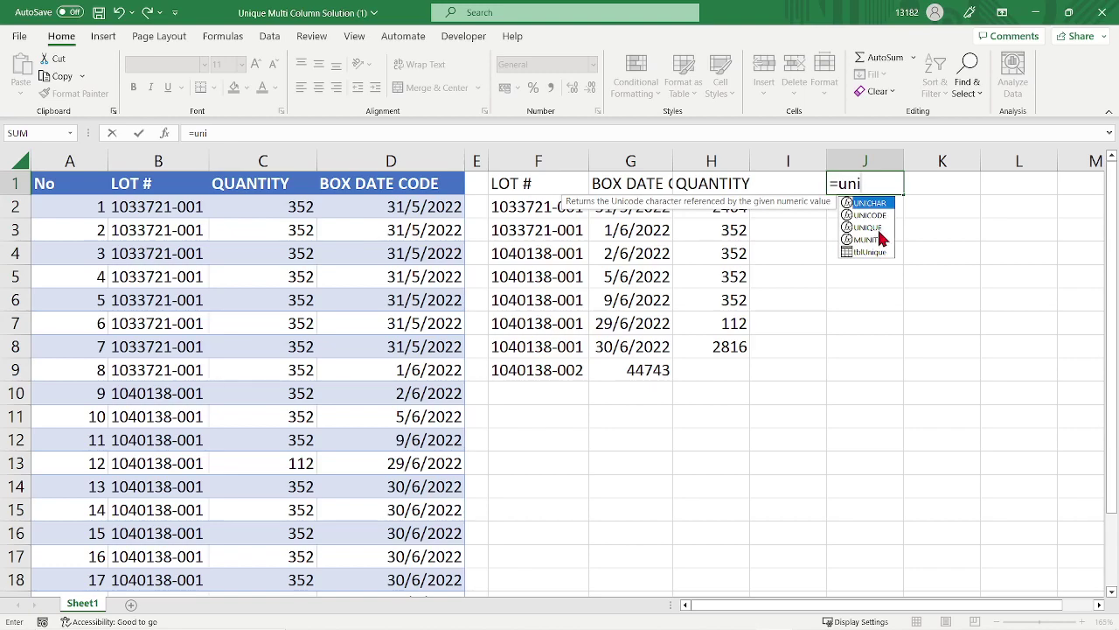
{"action": "double_click", "coordinate": [869, 227]}
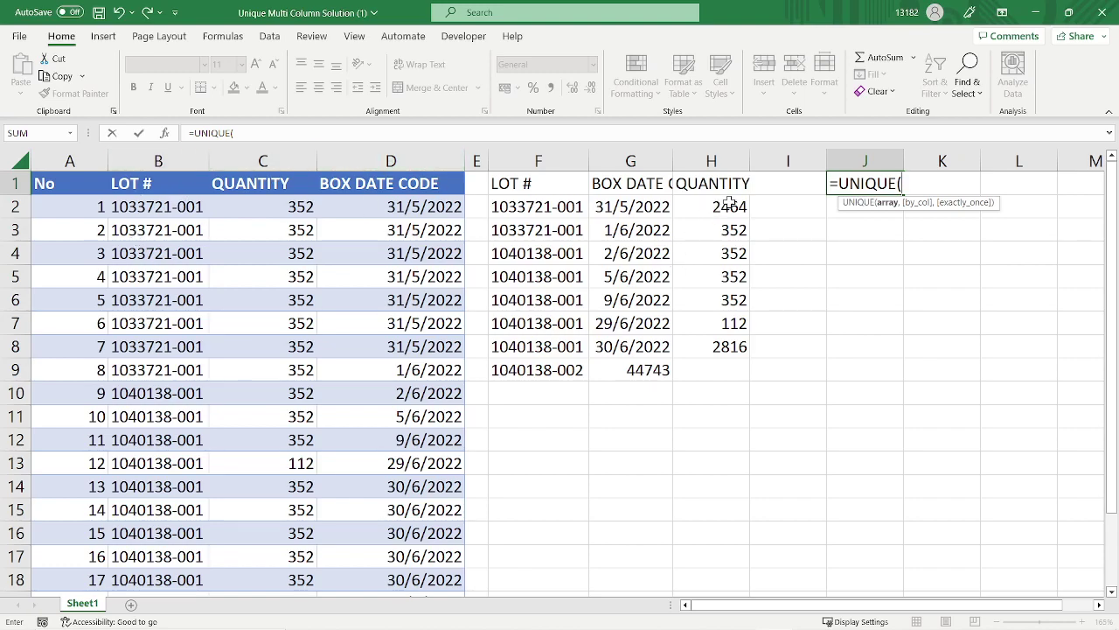
{"action": "type", "text": "cho"}
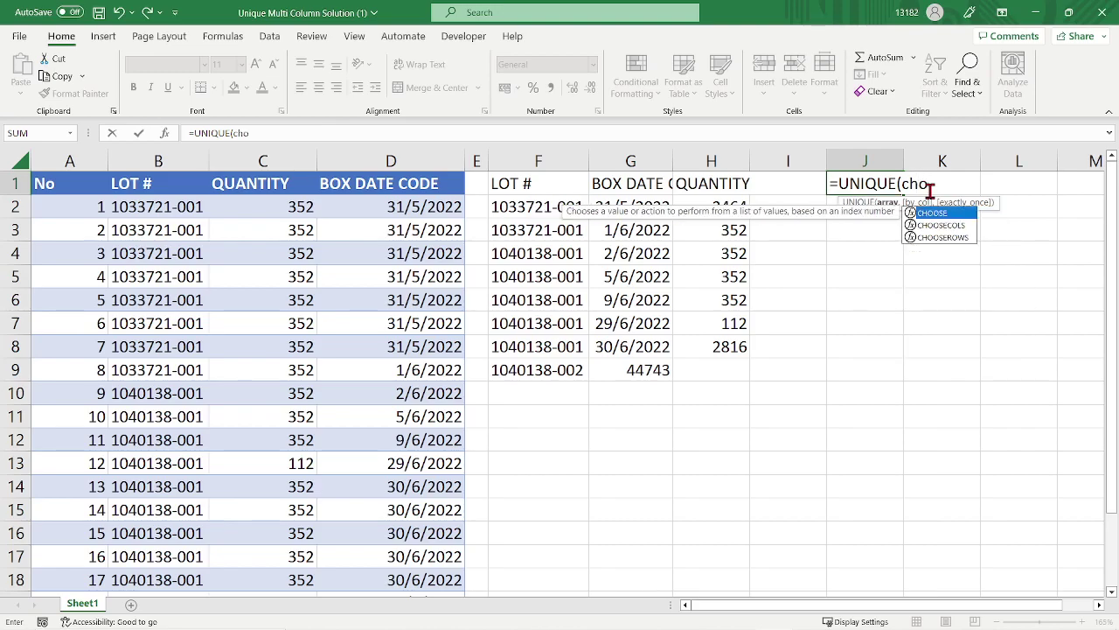
{"action": "double_click", "coordinate": [934, 213]}
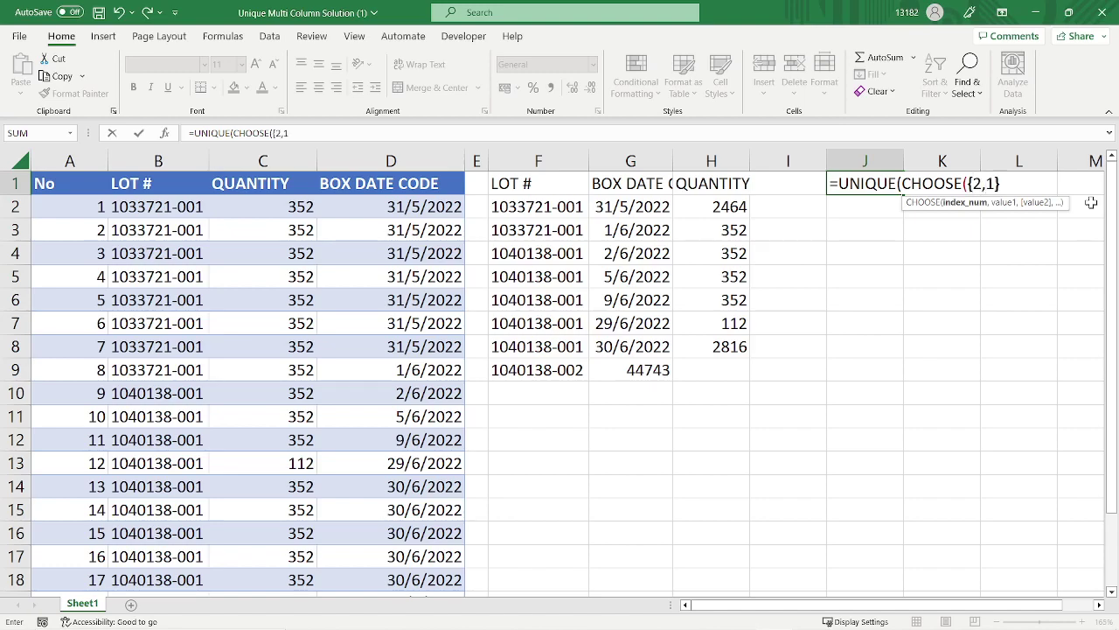
Step: Complete the J1 formula with D:D and B:B as the CHOOSE values and accept the suggested correction, giving =UNIQUE(CHOOSE({2,1},D:D,B:B))
{"action": "type", "text": ","}
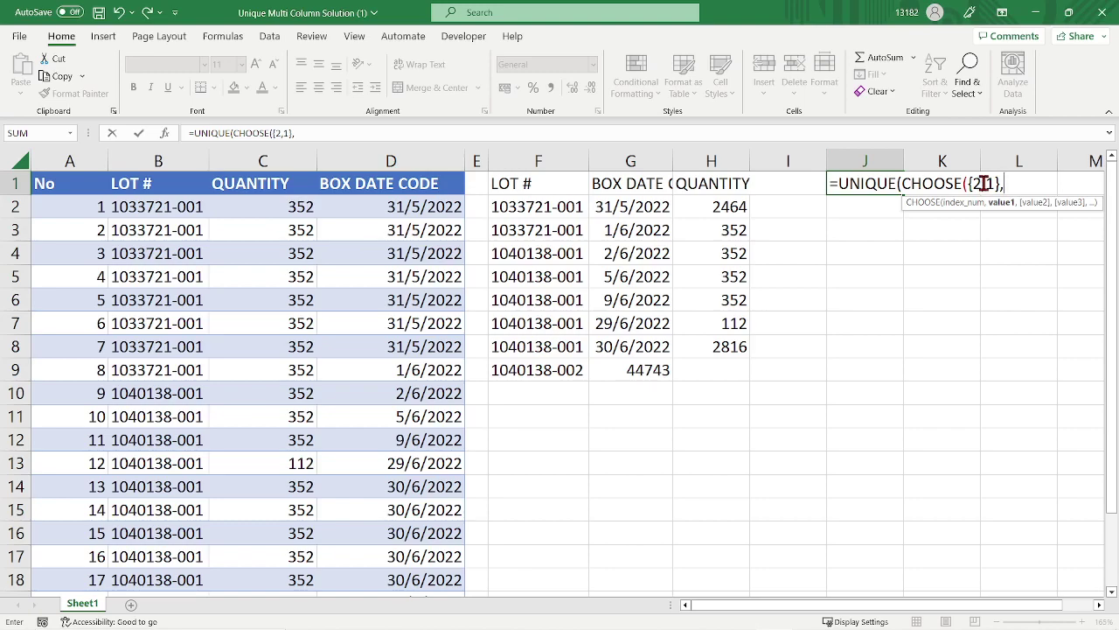
{"action": "left_click", "coordinate": [404, 160]}
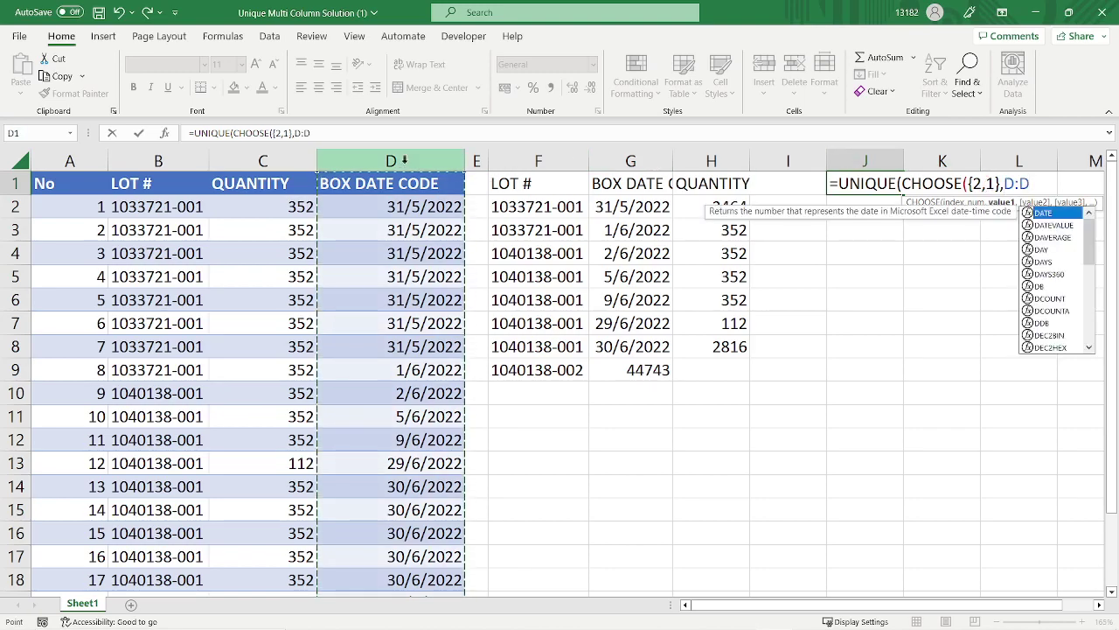
{"action": "type", "text": ","}
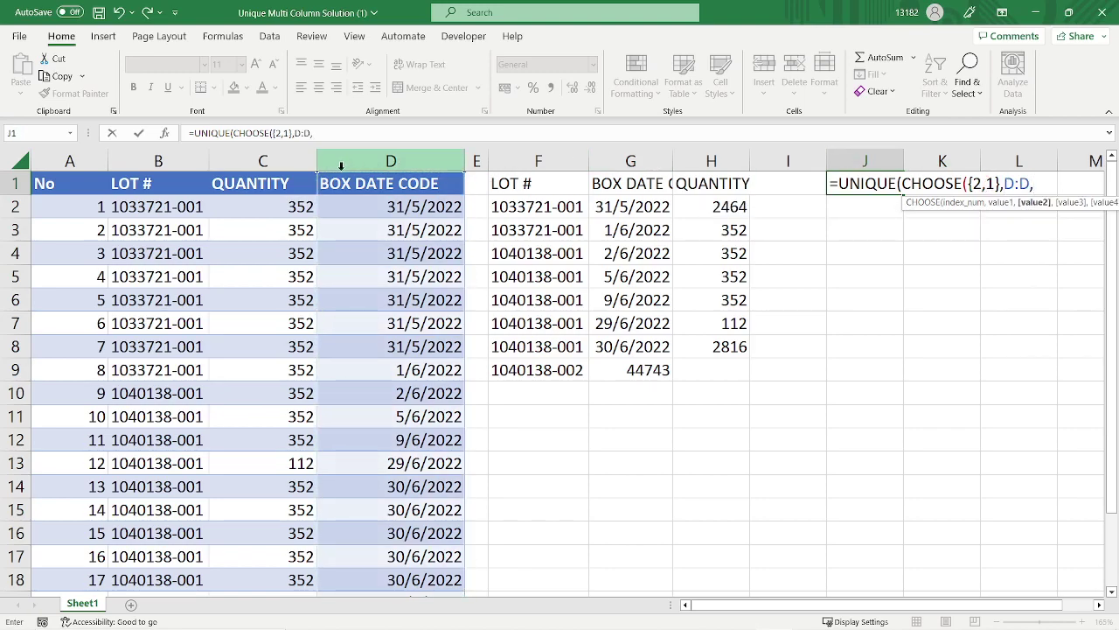
{"action": "left_click", "coordinate": [183, 155]}
{"action": "type", "text": ")"}
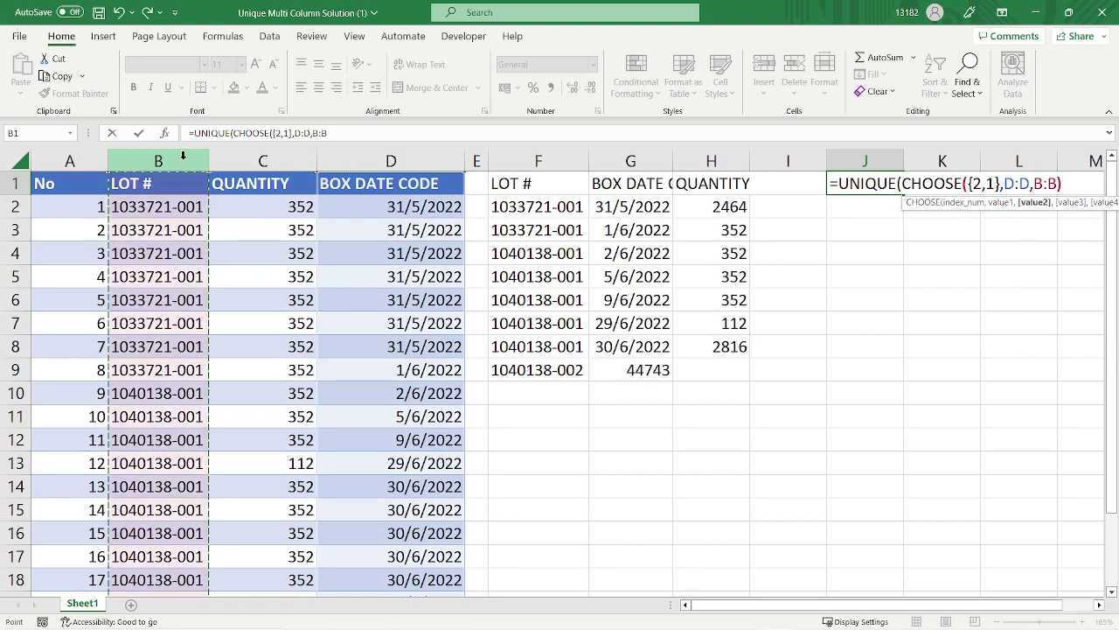
{"action": "key", "text": "Return"}
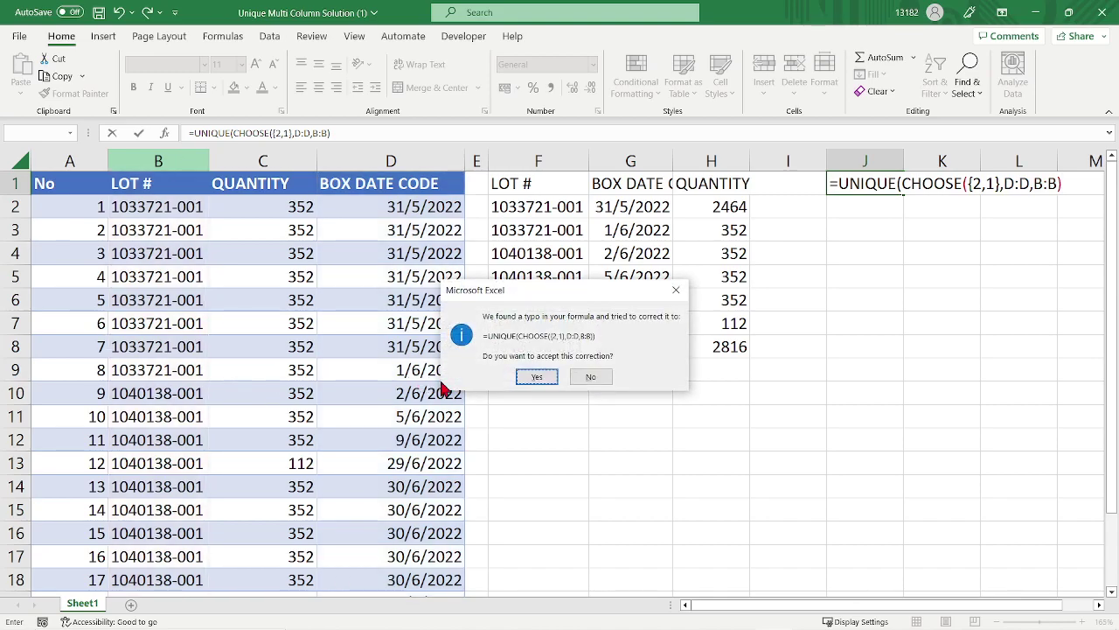
{"action": "left_click", "coordinate": [536, 377]}
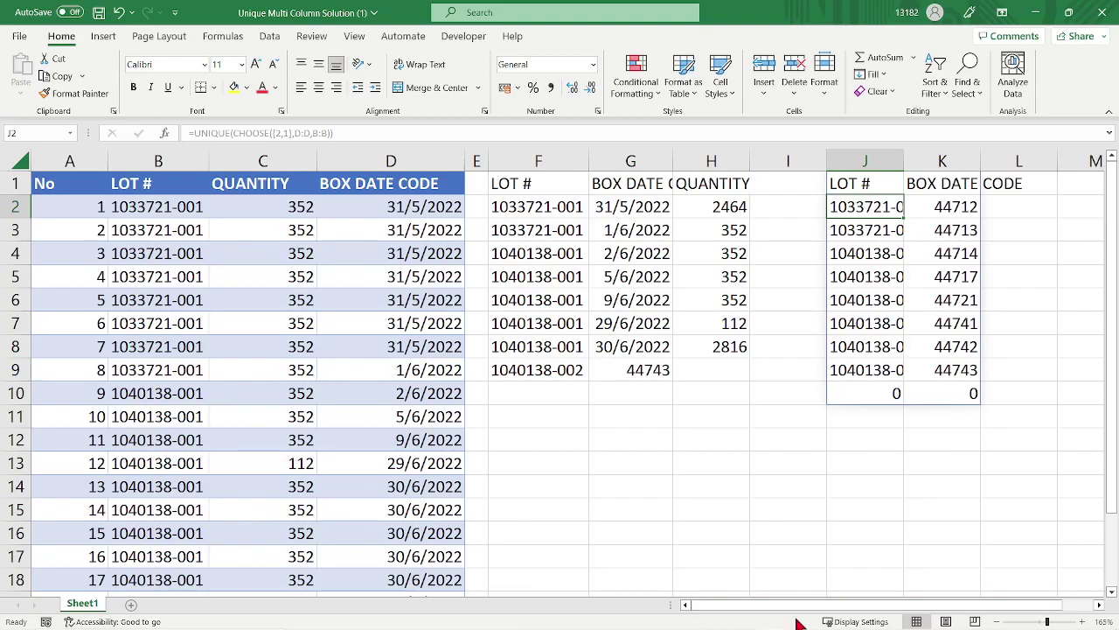
Step: Autofit columns J and K to the full lot numbers and the BOX DATE CODE header
{"action": "left_click_drag", "start_coordinate": [796, 606], "coordinate": [813, 606]}
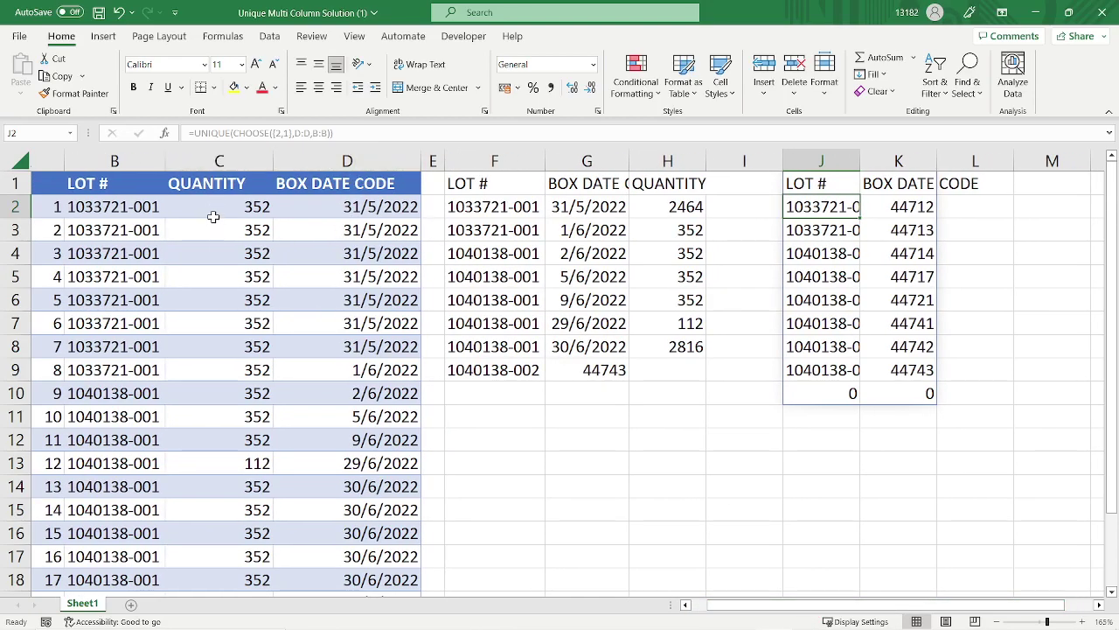
{"action": "double_click", "coordinate": [863, 160]}
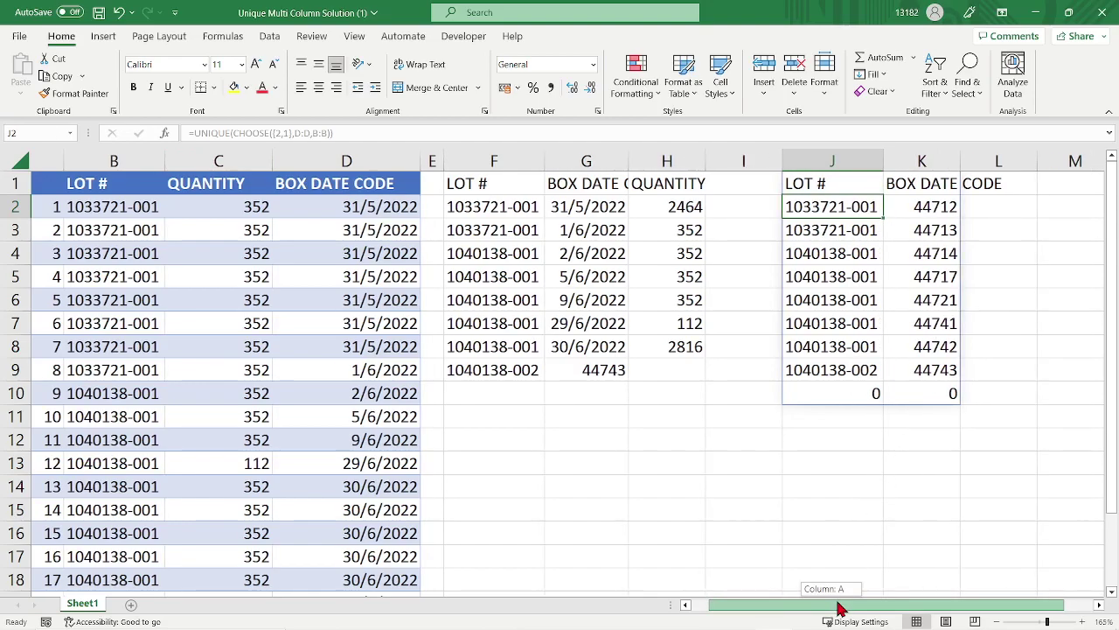
{"action": "left_click_drag", "start_coordinate": [840, 604], "coordinate": [876, 495]}
{"action": "double_click", "coordinate": [883, 163]}
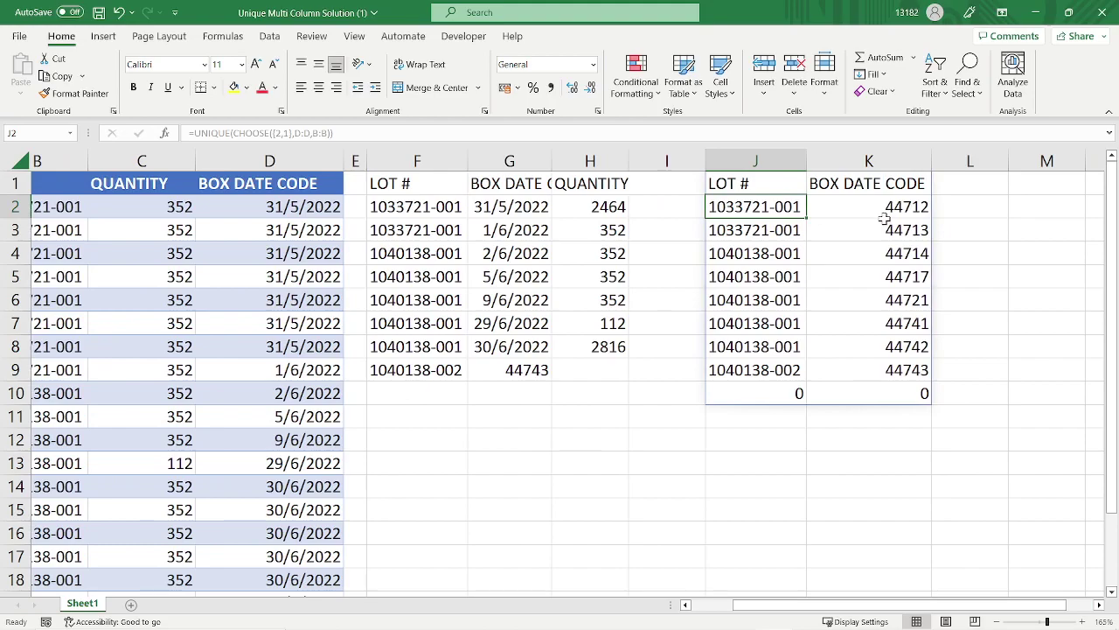
Step: Format the BOX DATE CODE results in column K as Short Date
{"action": "left_click", "coordinate": [883, 216]}
{"action": "left_click", "coordinate": [883, 252]}
{"action": "left_click", "coordinate": [885, 271]}
{"action": "left_click", "coordinate": [887, 161]}
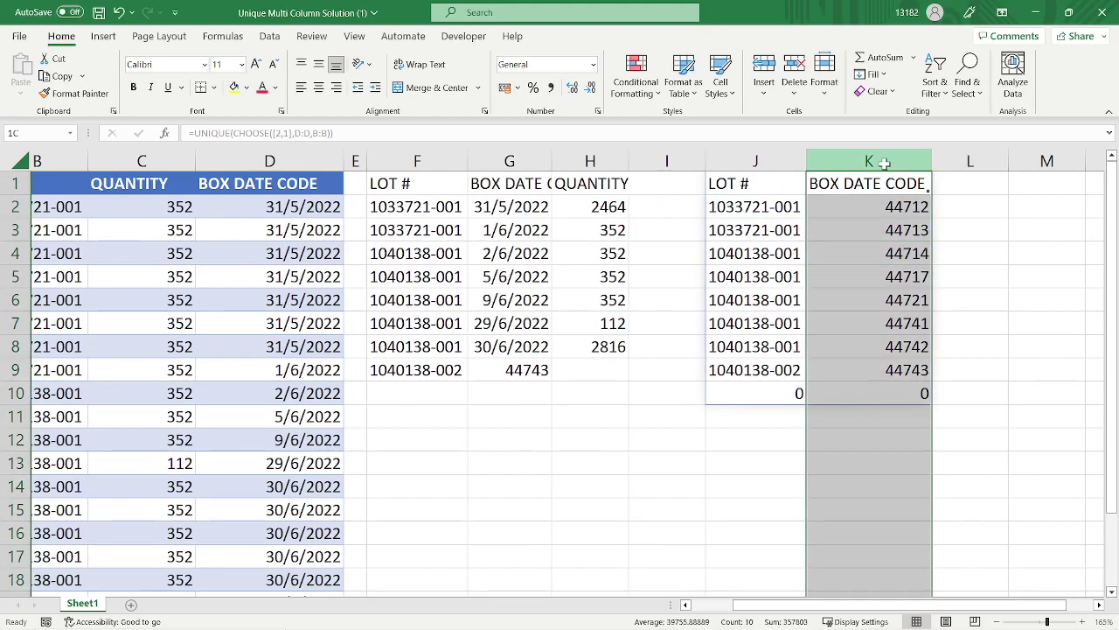
{"action": "left_click", "coordinate": [592, 65]}
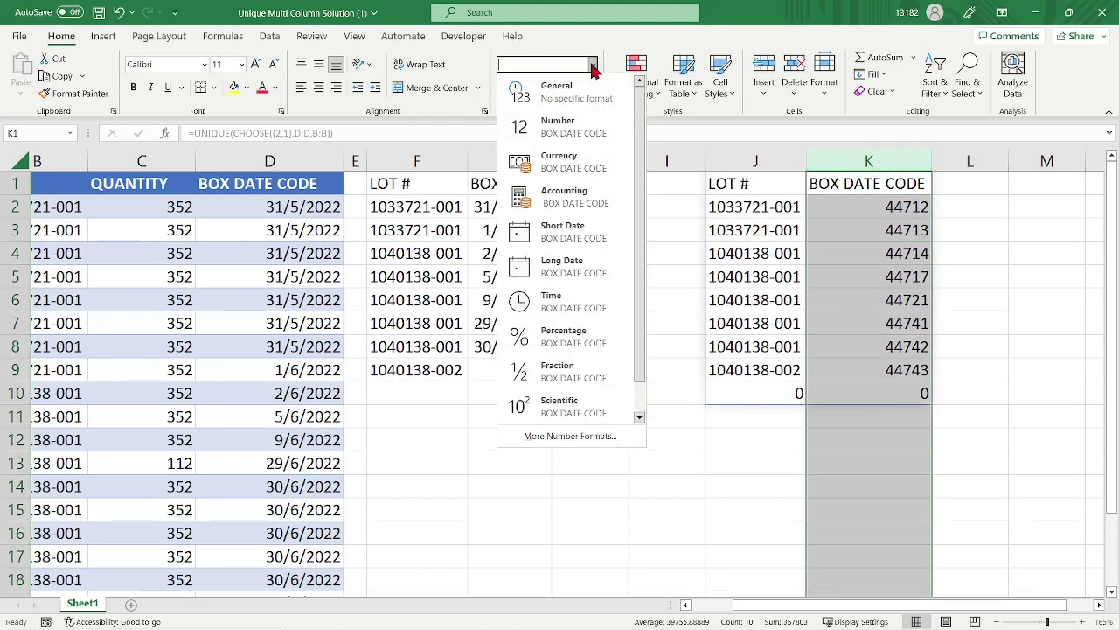
{"action": "left_click", "coordinate": [576, 238]}
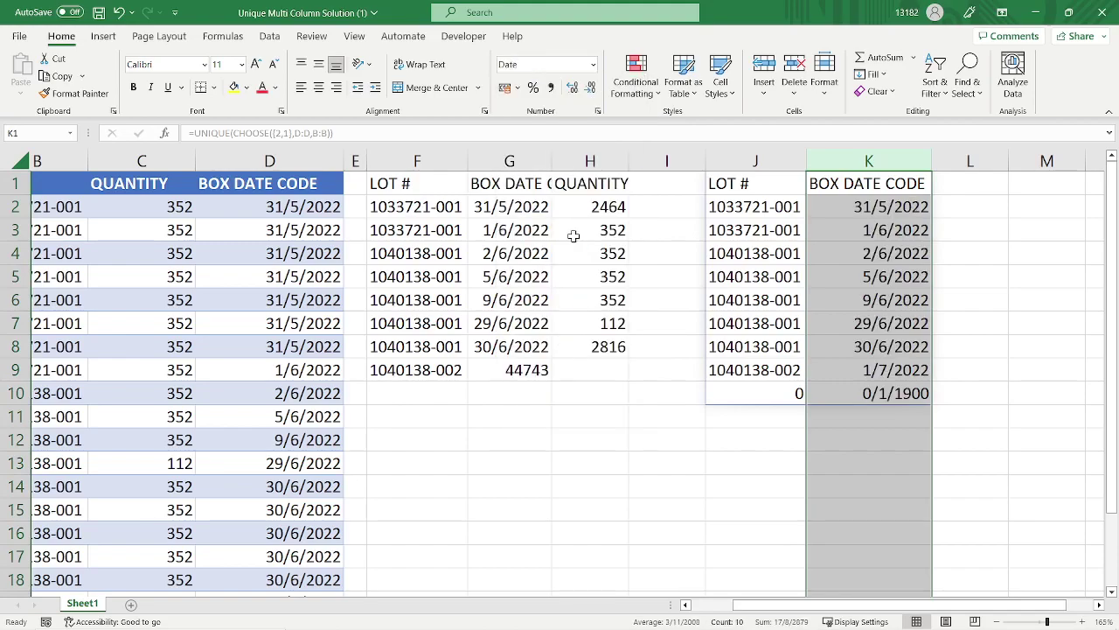
{"action": "left_click", "coordinate": [945, 214]}
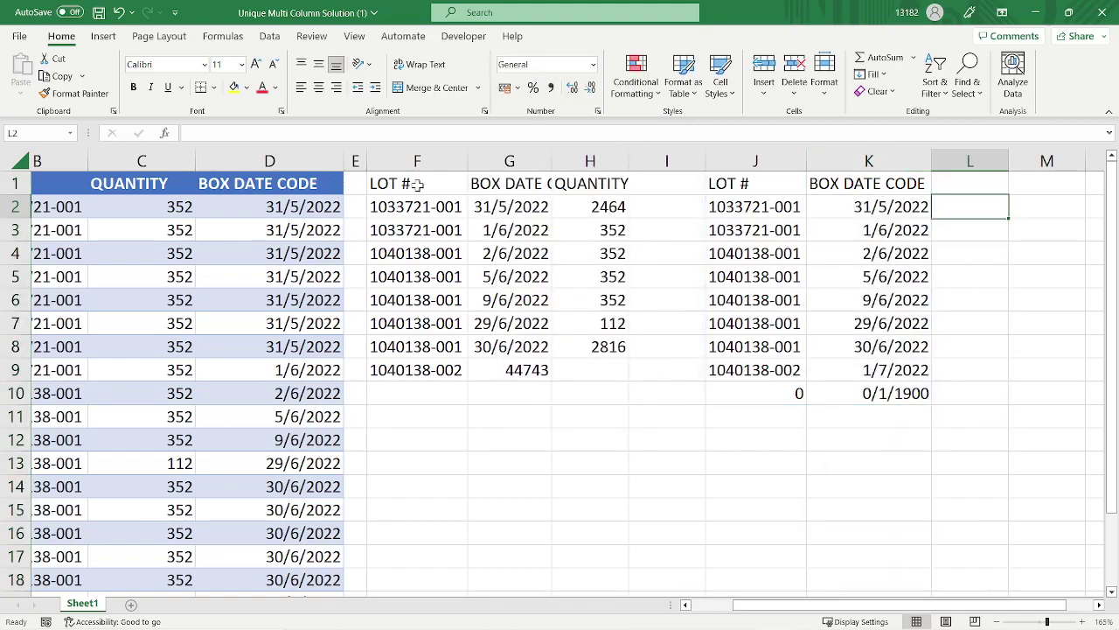
Step: Copy the QUANTITY header from C1 into L1 beside the unique list and autofit column L
{"action": "left_click", "coordinate": [278, 180]}
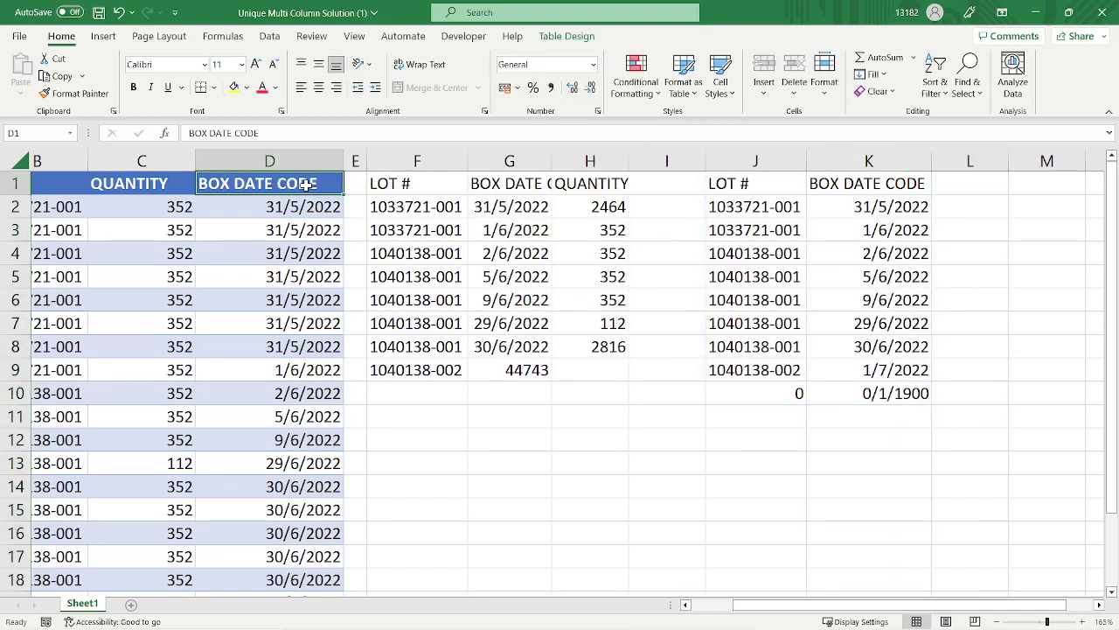
{"action": "left_click", "coordinate": [154, 184]}
{"action": "right_click", "coordinate": [154, 184]}
{"action": "left_click", "coordinate": [189, 130]}
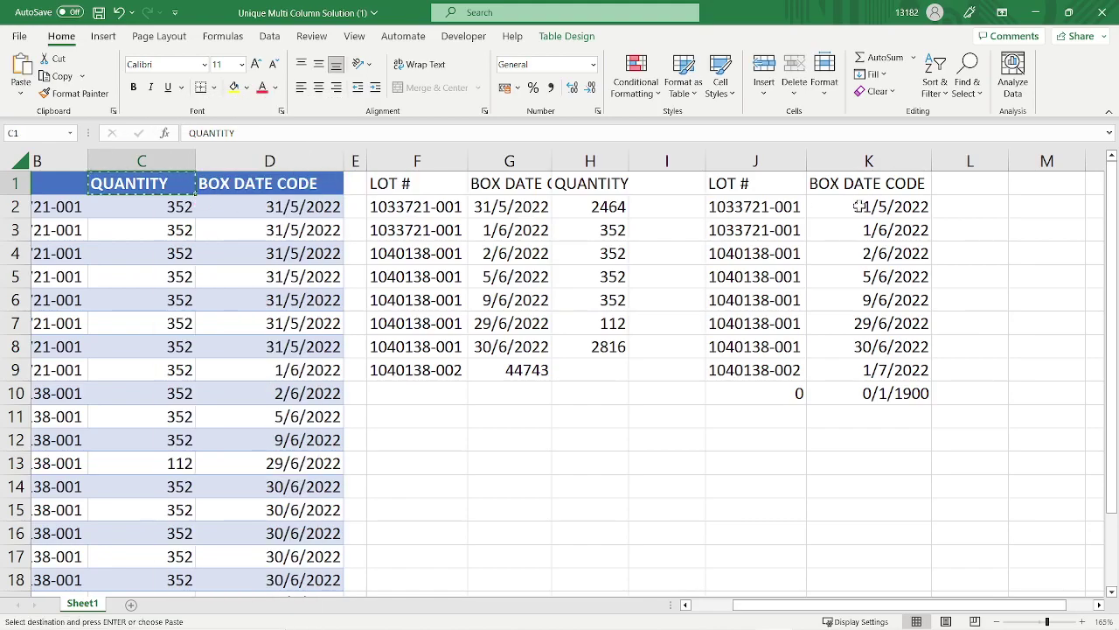
{"action": "left_click", "coordinate": [952, 187]}
{"action": "right_click", "coordinate": [957, 198]}
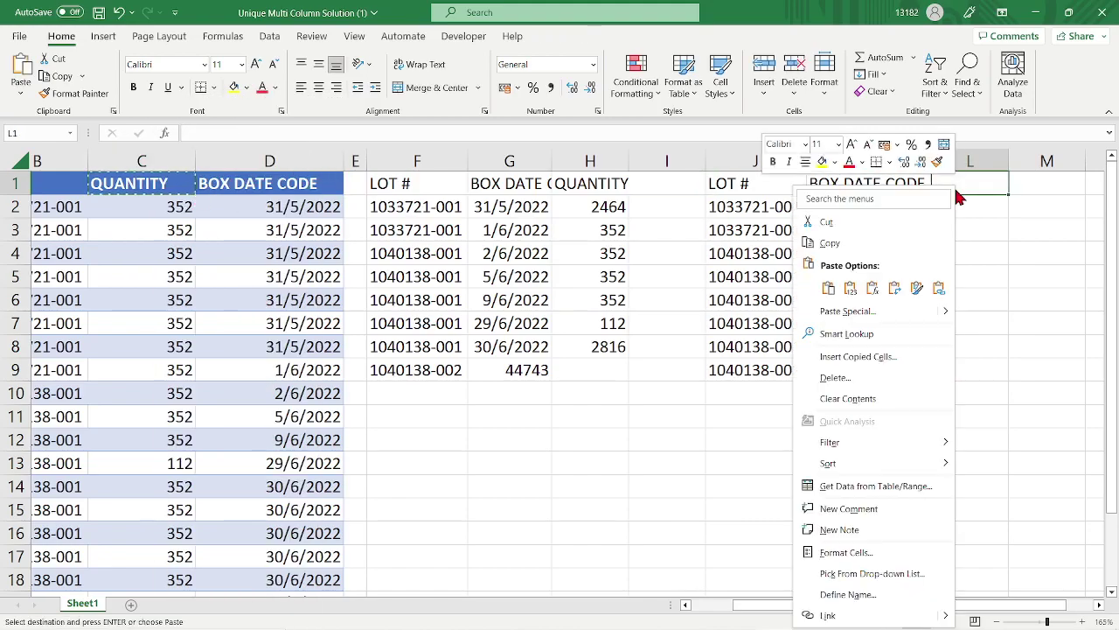
{"action": "left_click", "coordinate": [828, 288]}
{"action": "left_click", "coordinate": [972, 252]}
{"action": "double_click", "coordinate": [1010, 160]}
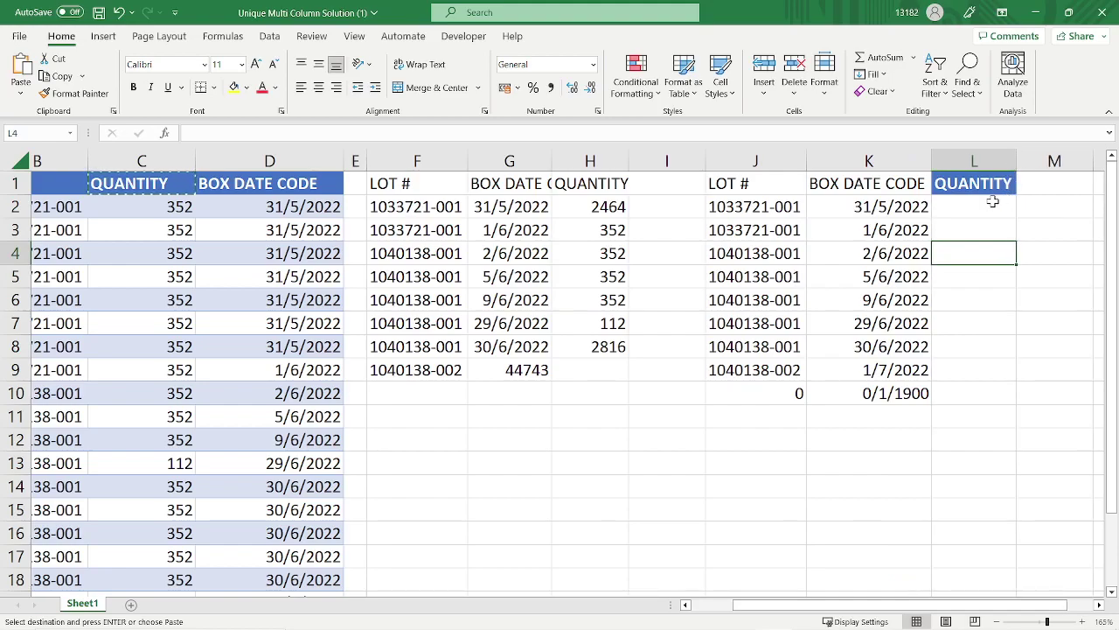
{"action": "left_click", "coordinate": [993, 203]}
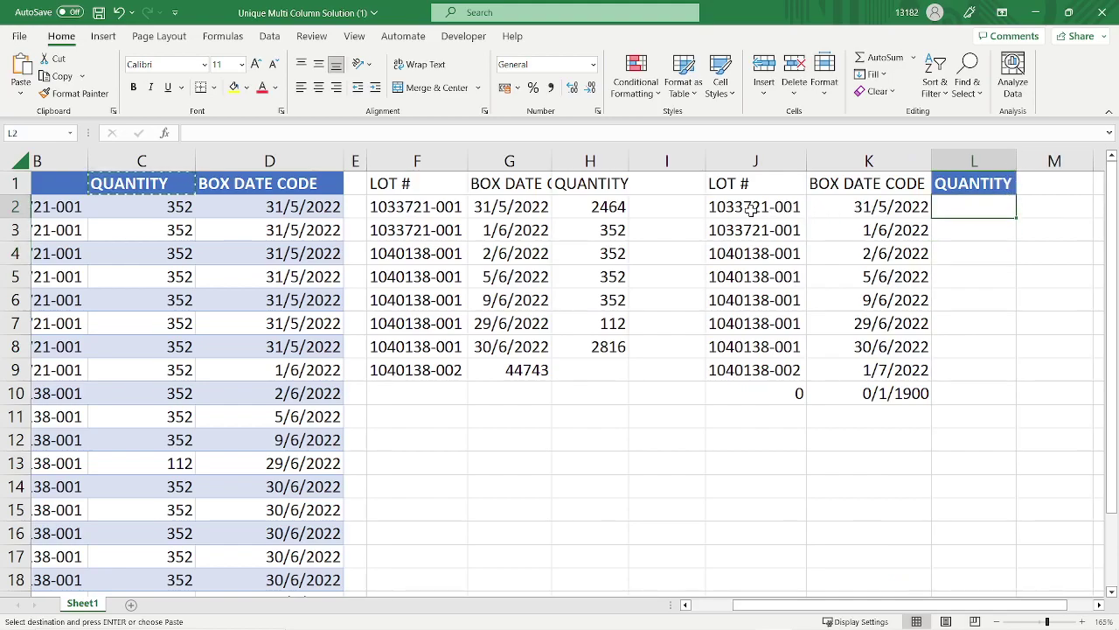
Step: Start a SUMIFS formula in L2 with the source QUANTITY column C:C as the sum range
{"action": "left_click", "coordinate": [906, 208]}
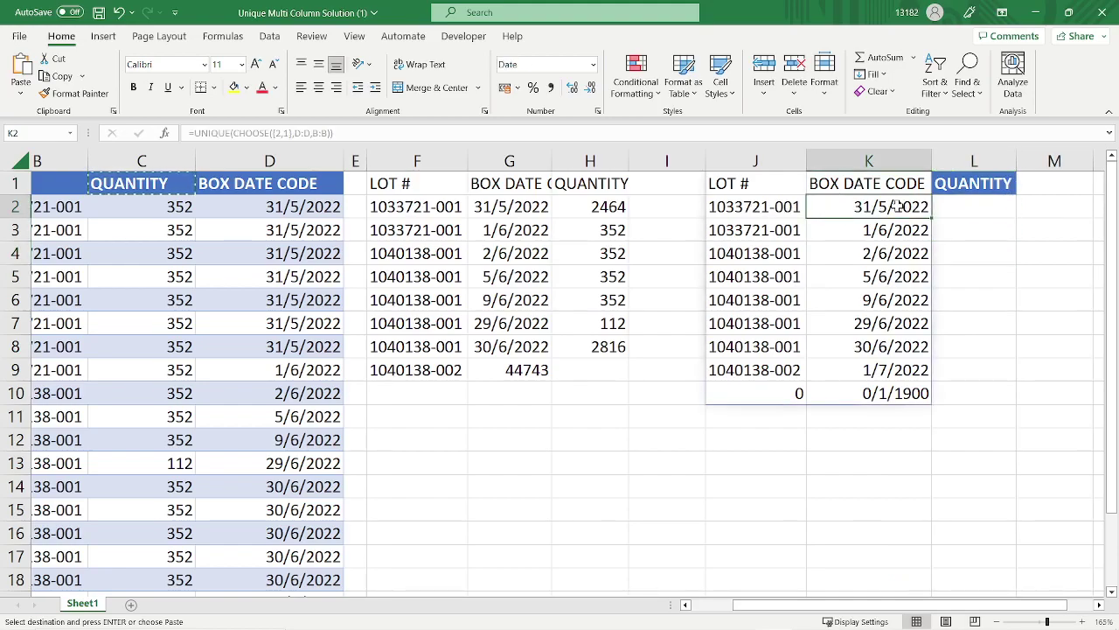
{"action": "left_click", "coordinate": [952, 207]}
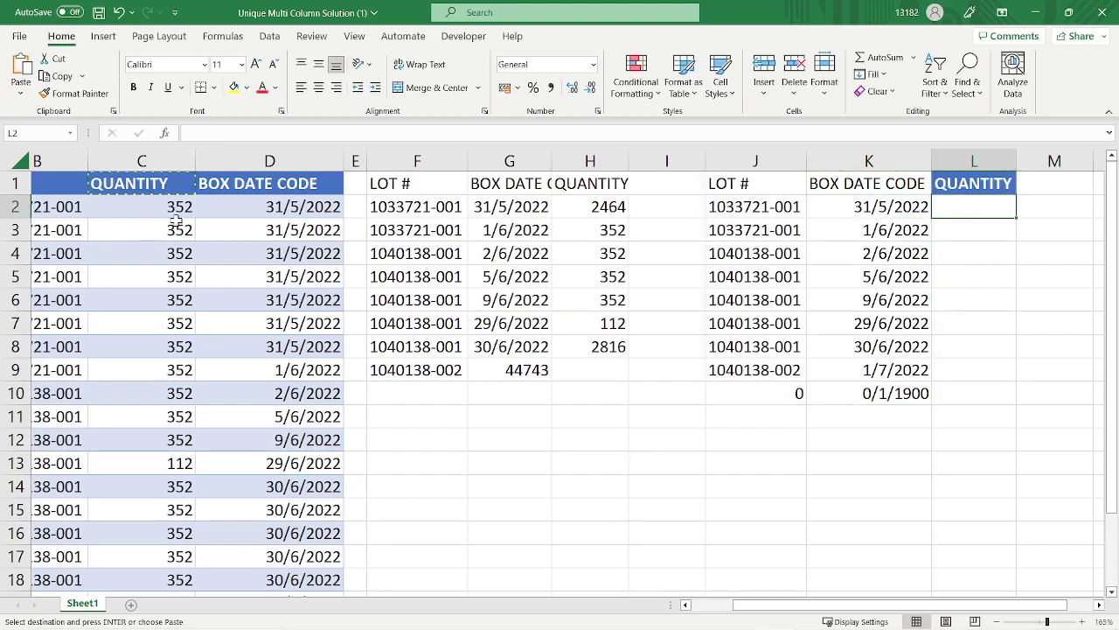
{"action": "left_click", "coordinate": [992, 265]}
{"action": "left_click", "coordinate": [977, 211]}
{"action": "type", "text": "=sum"}
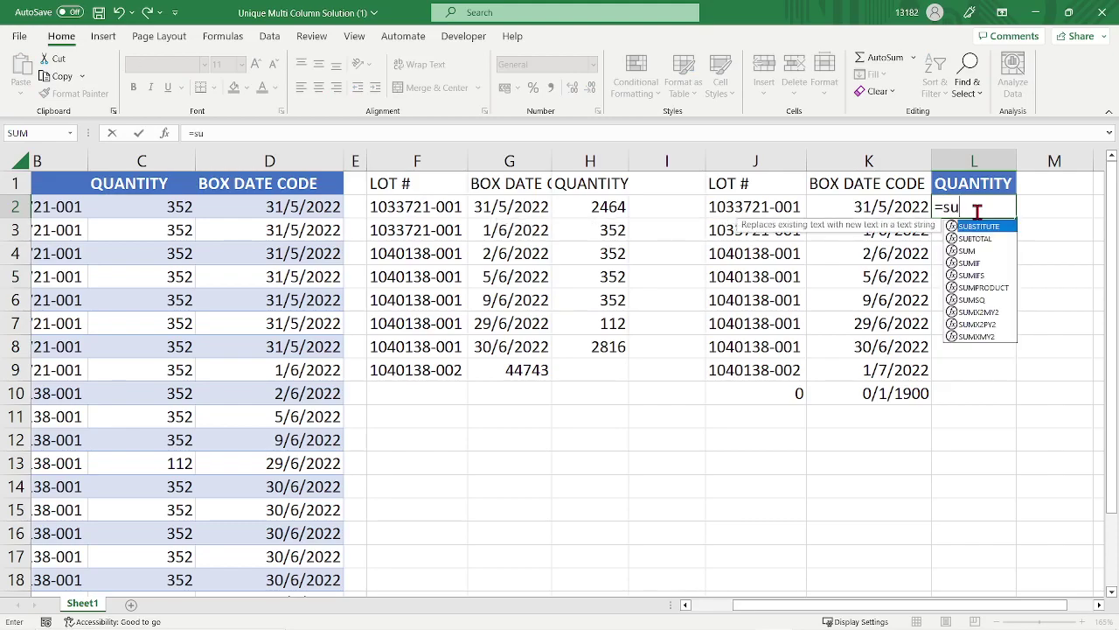
{"action": "double_click", "coordinate": [979, 251]}
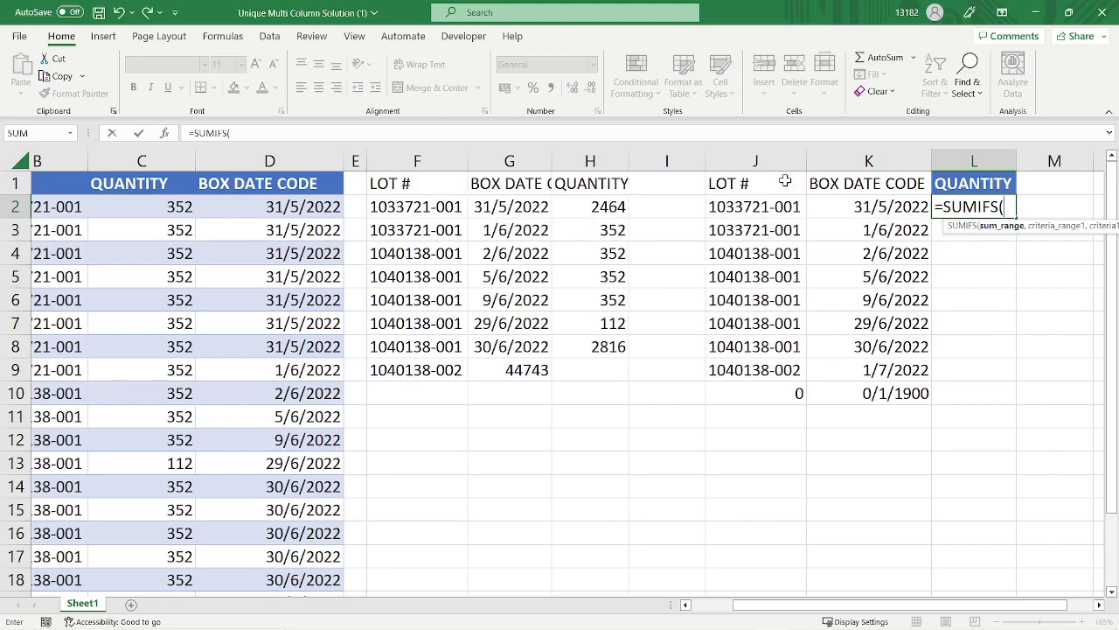
{"action": "left_click", "coordinate": [144, 161]}
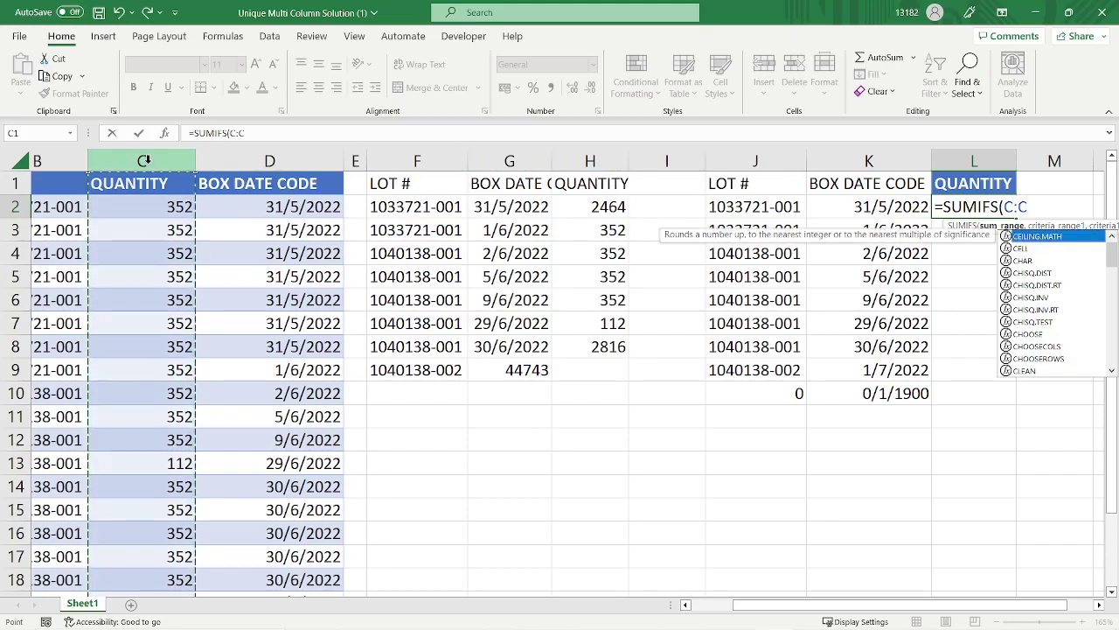
{"action": "type", "text": ","}
Step: Add the LOT # column B:B and cell J2 as the first criteria pair of the L2 formula
{"action": "left_click_drag", "start_coordinate": [744, 607], "coordinate": [699, 607]}
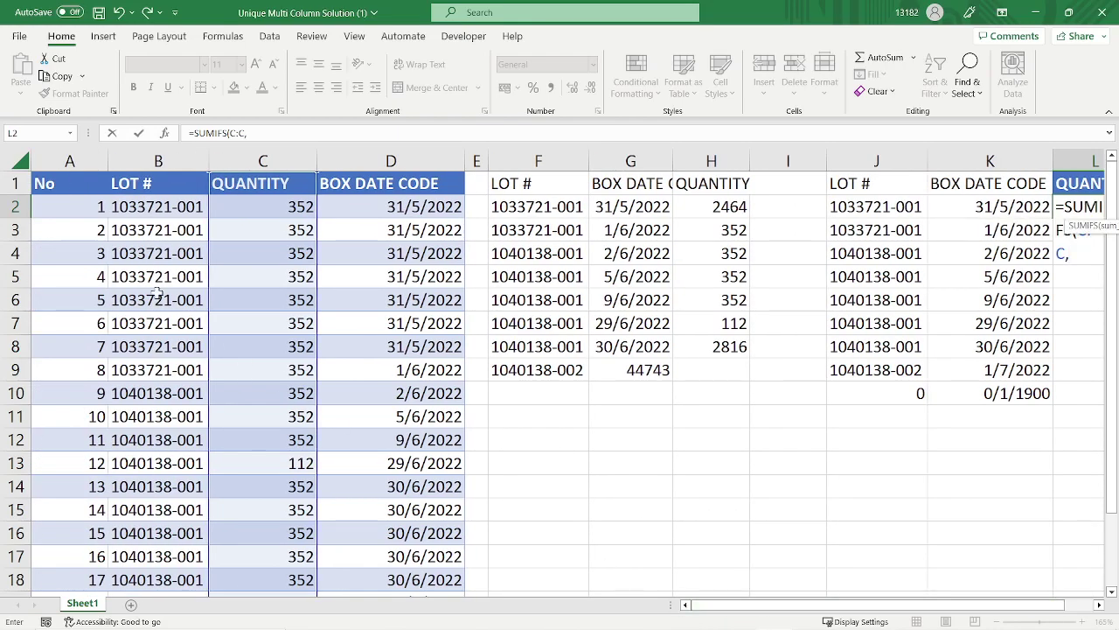
{"action": "left_click", "coordinate": [141, 162]}
{"action": "type", "text": ","}
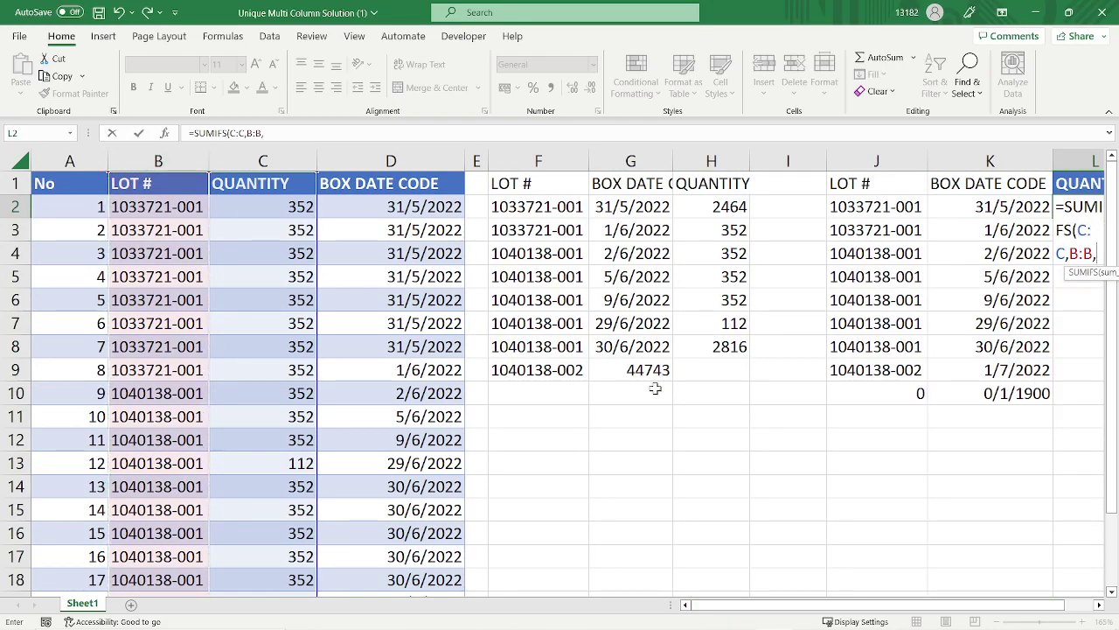
{"action": "left_click_drag", "start_coordinate": [732, 607], "coordinate": [821, 611]}
{"action": "left_click", "coordinate": [792, 207]}
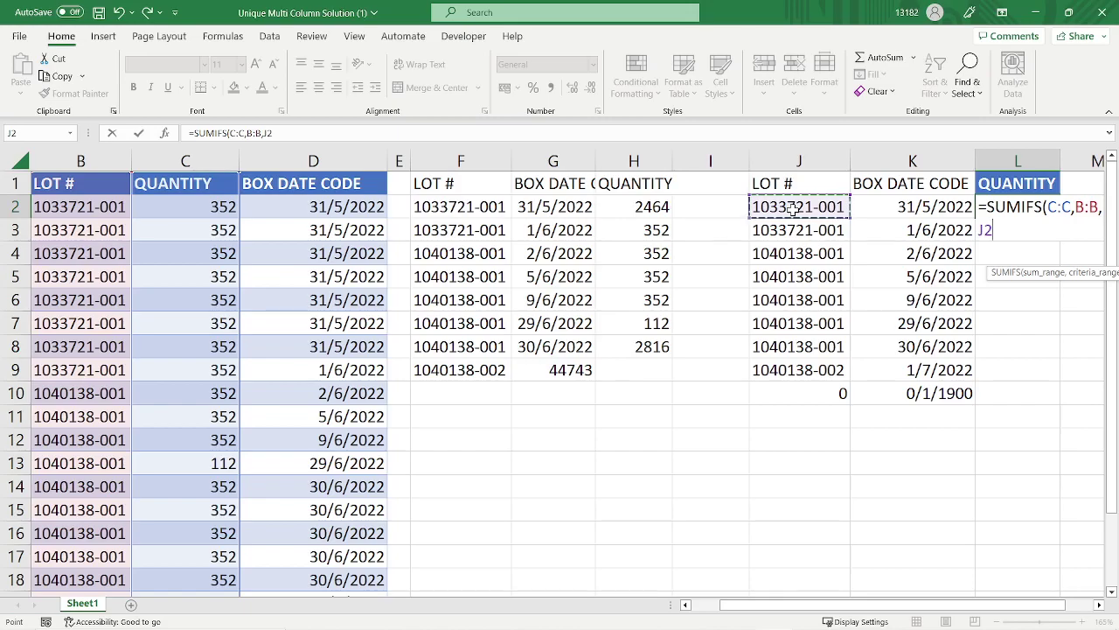
{"action": "type", "text": ","}
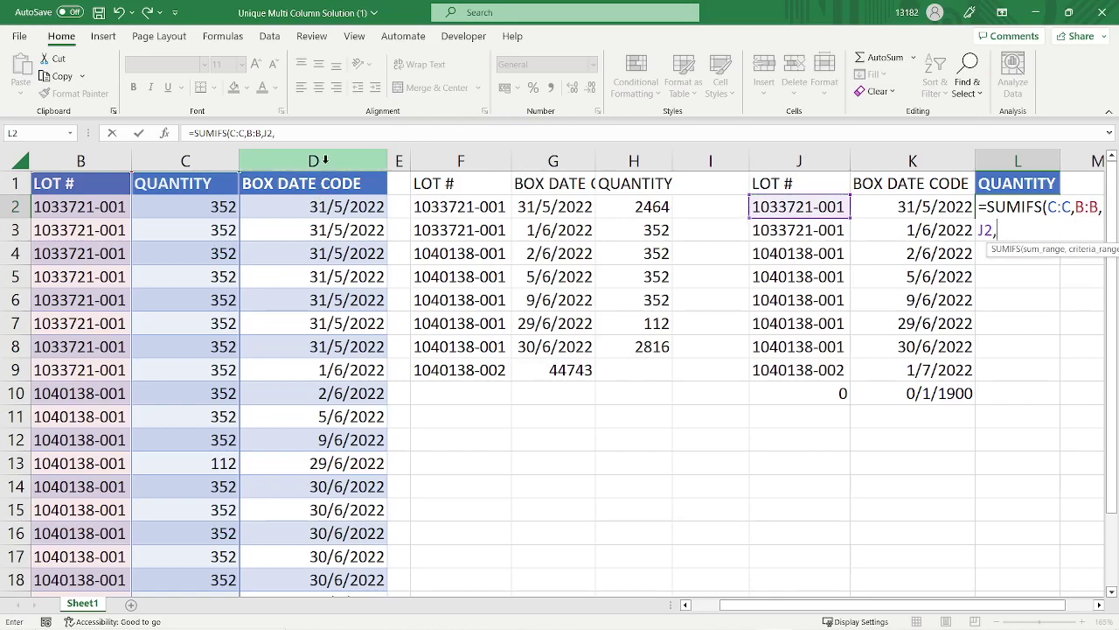
Step: Add D:D and K2 as the second criteria pair and complete L2 as =SUMIFS(C:C,B:B,J2,D:D,K2)
{"action": "left_click", "coordinate": [325, 164]}
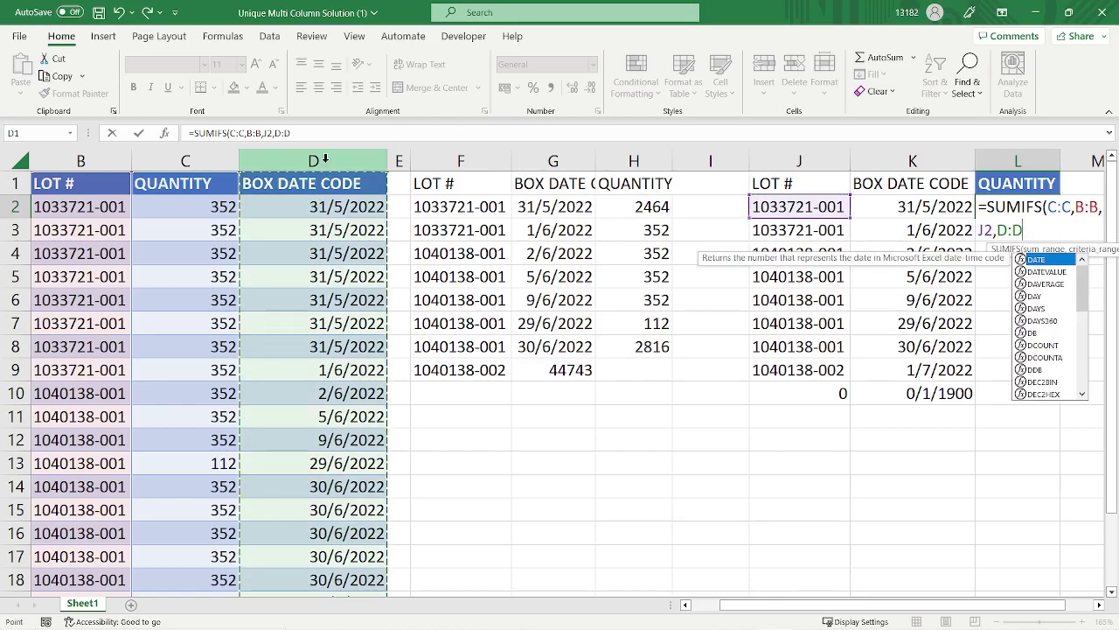
{"action": "type", "text": ","}
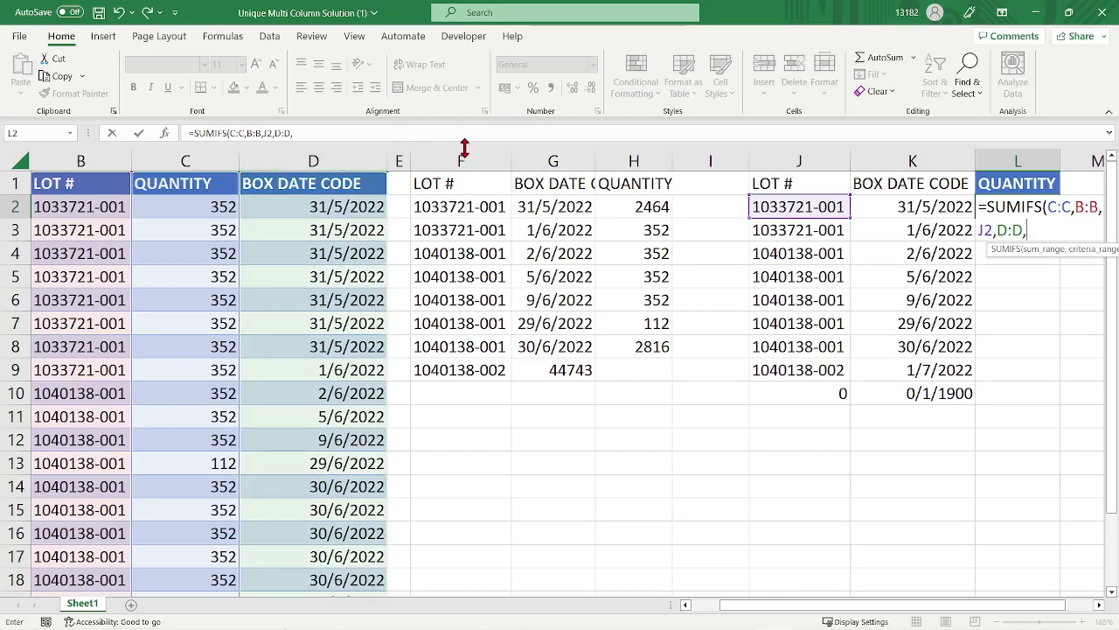
{"action": "left_click", "coordinate": [892, 207]}
{"action": "type", "text": ")"}
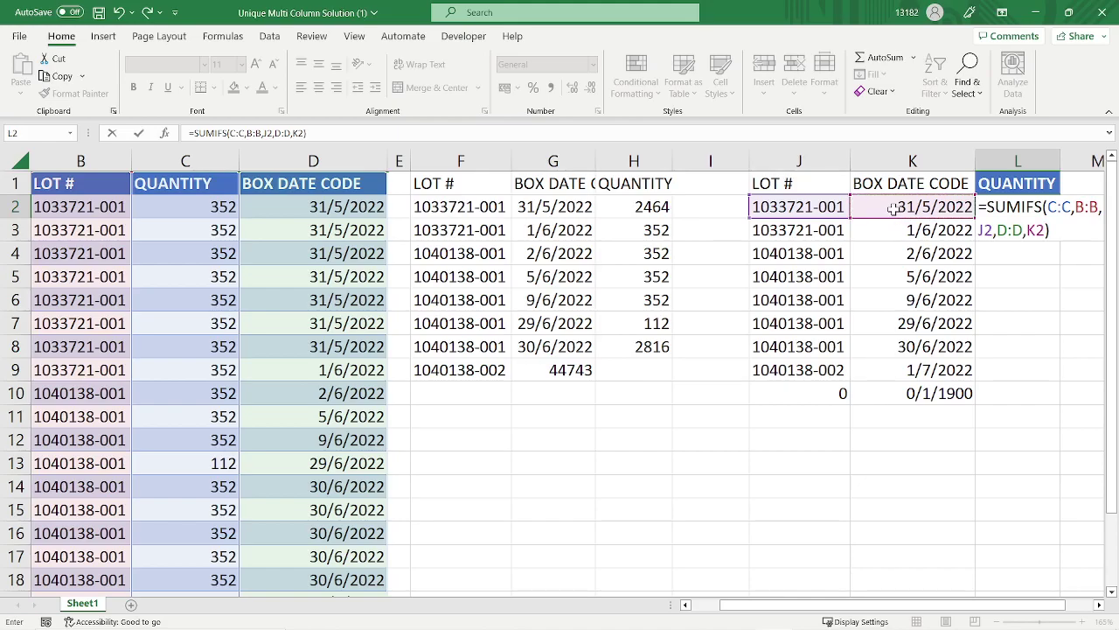
{"action": "key", "text": "Return"}
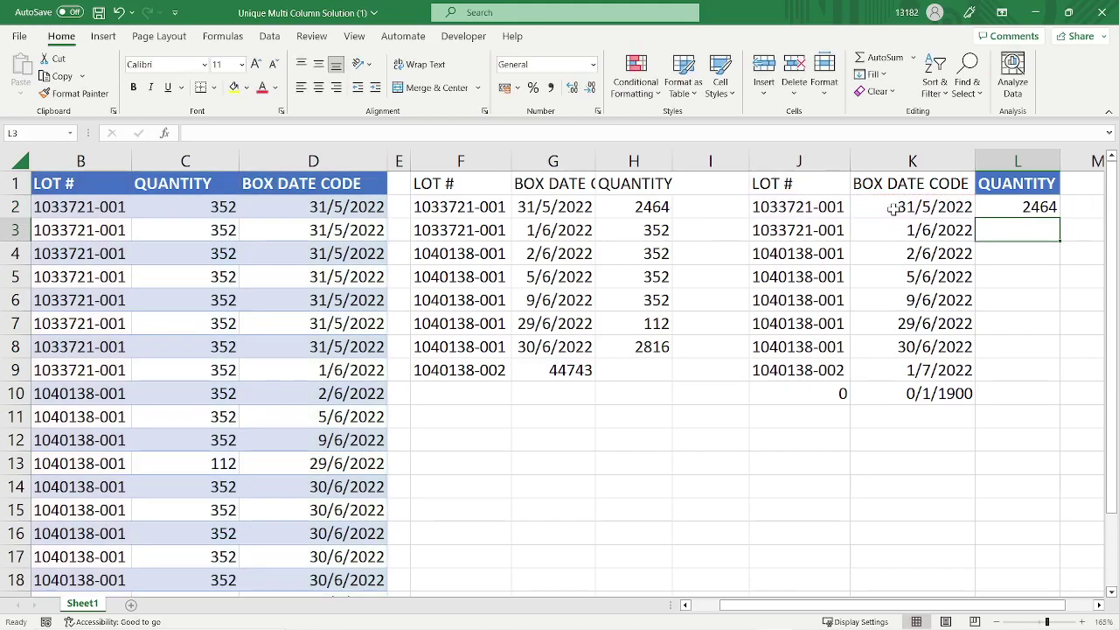
Step: Fill the L2 SUMIFS formula down to L10, alongside the whole unique list
{"action": "left_click", "coordinate": [1043, 208]}
{"action": "double_click", "coordinate": [1061, 219]}
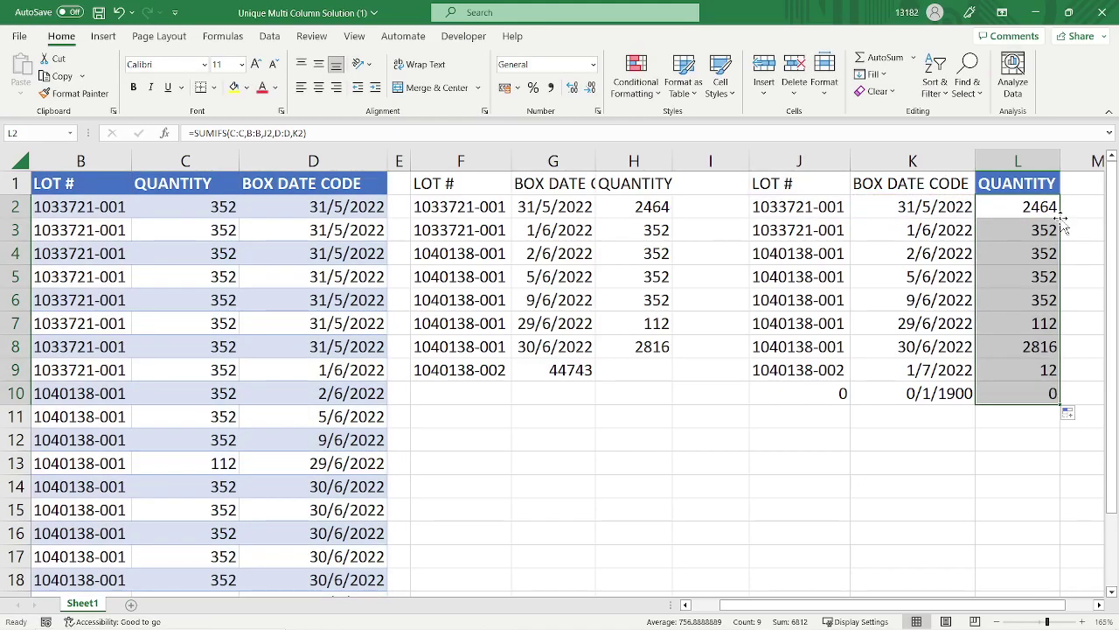
{"action": "left_click", "coordinate": [953, 441]}
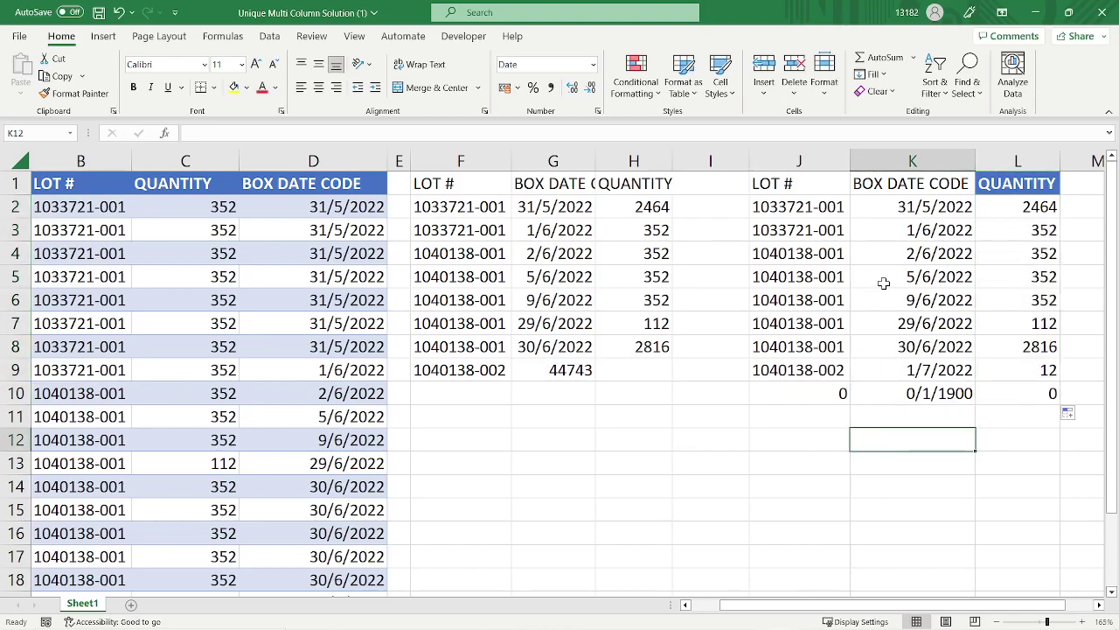
Step: Fill the summary J1:L9 with yellow and recolour its header cells J1:L1 Light Blue
{"action": "left_click_drag", "start_coordinate": [782, 194], "coordinate": [1001, 371]}
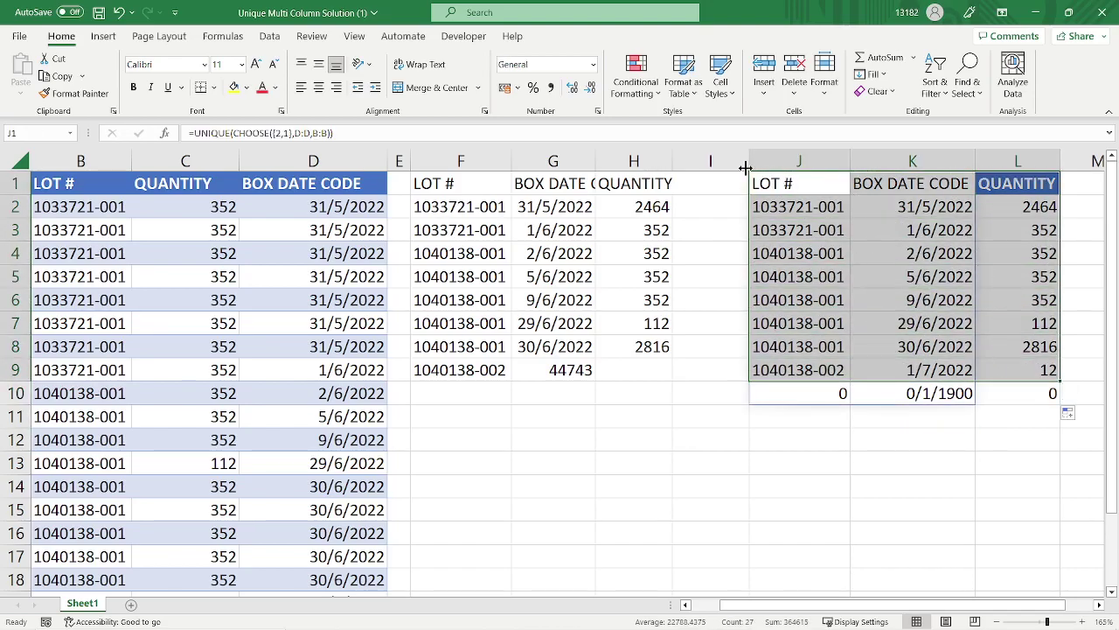
{"action": "left_click", "coordinate": [234, 90]}
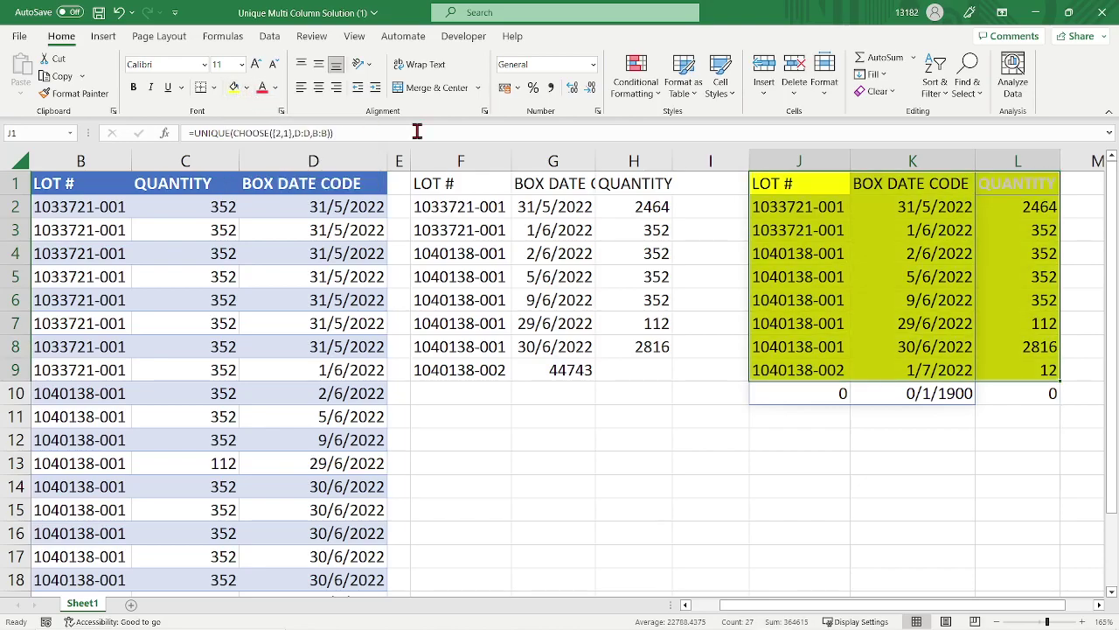
{"action": "left_click_drag", "start_coordinate": [781, 180], "coordinate": [1024, 180]}
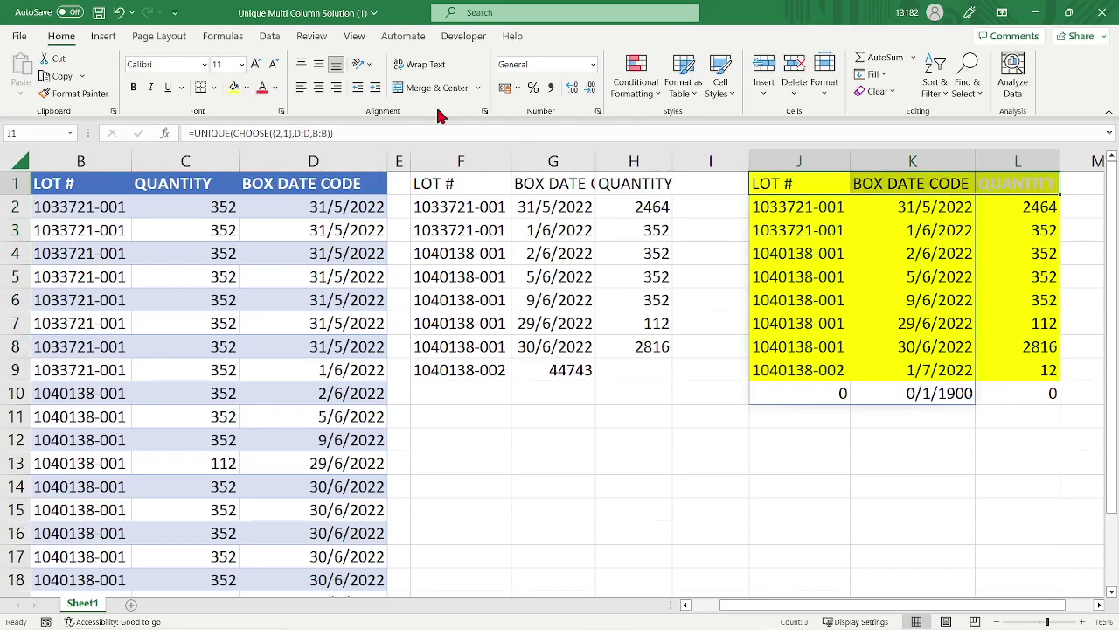
{"action": "left_click", "coordinate": [247, 87]}
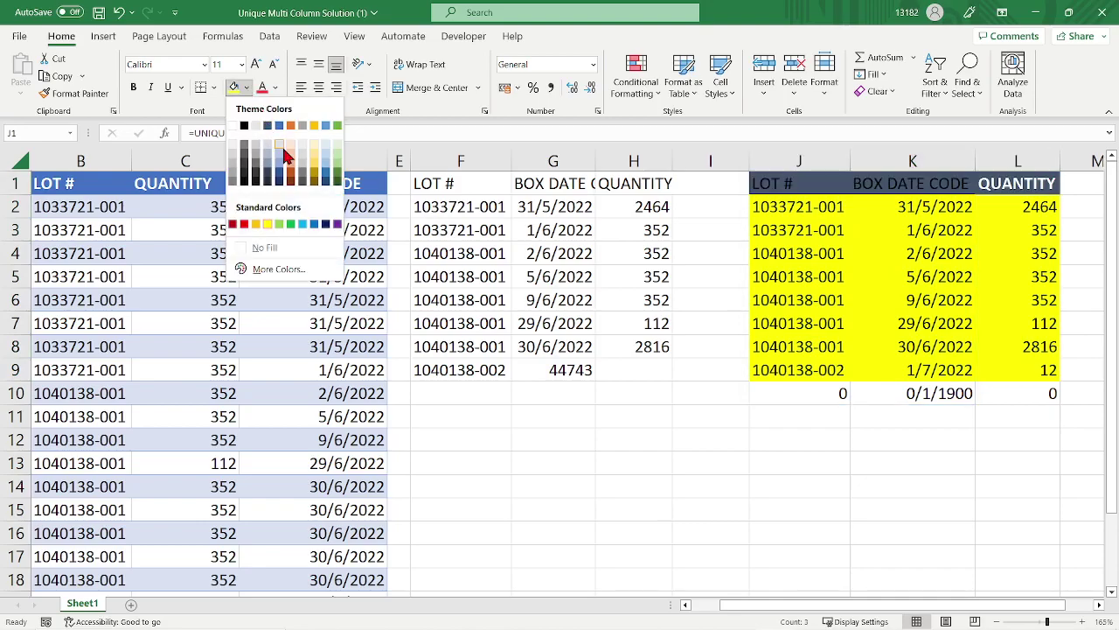
{"action": "left_click", "coordinate": [302, 225]}
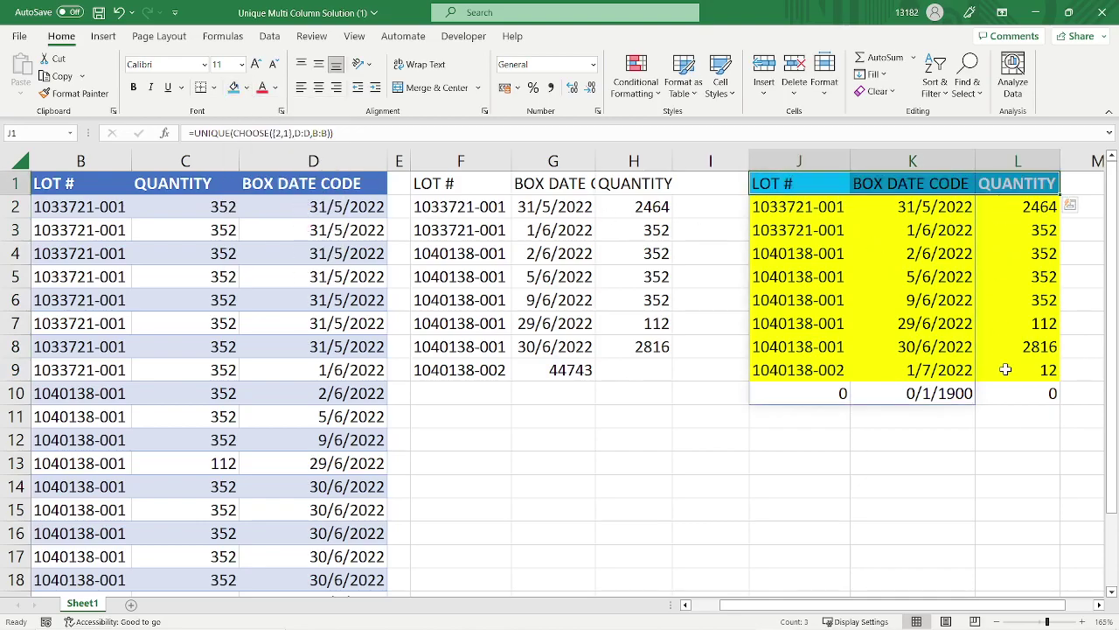
{"action": "left_click", "coordinate": [1014, 423]}
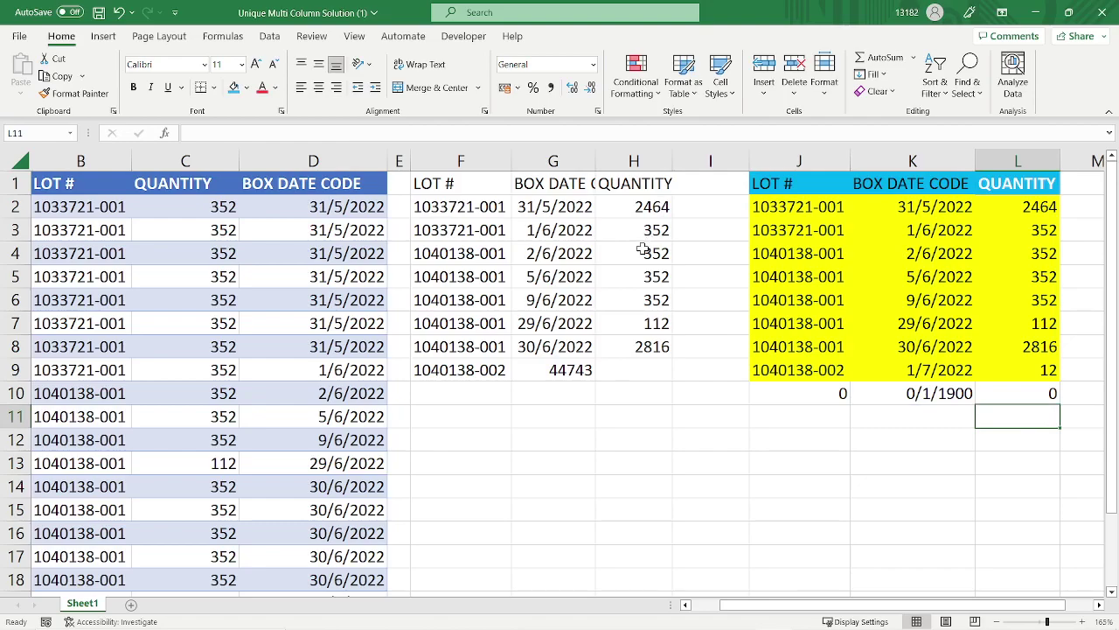
Step: Compare rows 3 and 8 of the summary in columns F to H with the same rows in columns J to L
{"action": "left_click", "coordinate": [496, 230]}
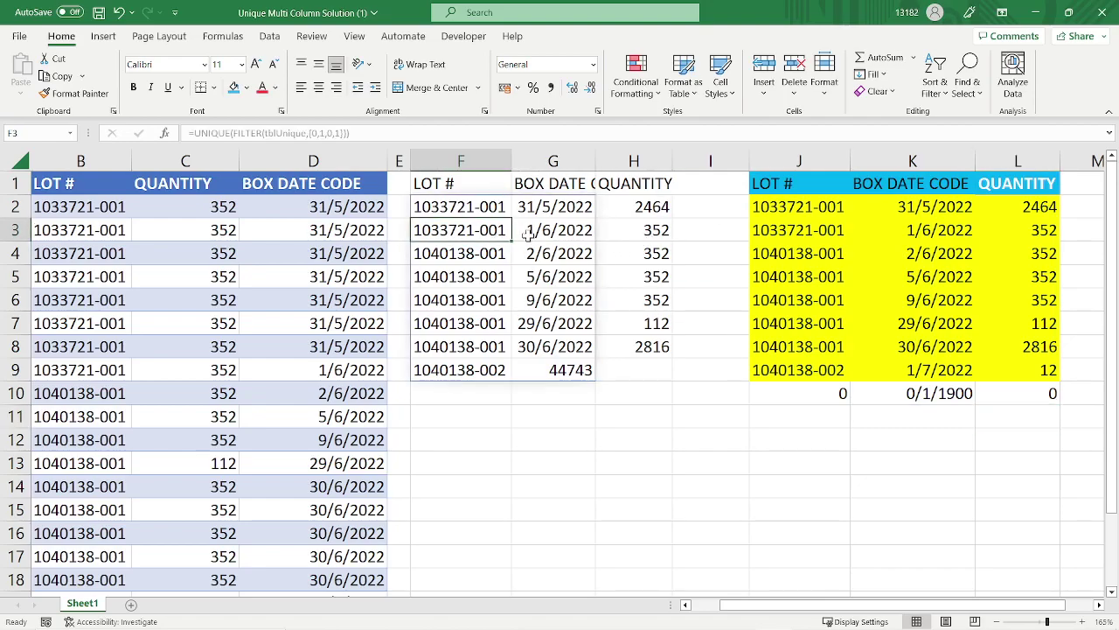
{"action": "left_click", "coordinate": [631, 229]}
{"action": "left_click", "coordinate": [804, 229]}
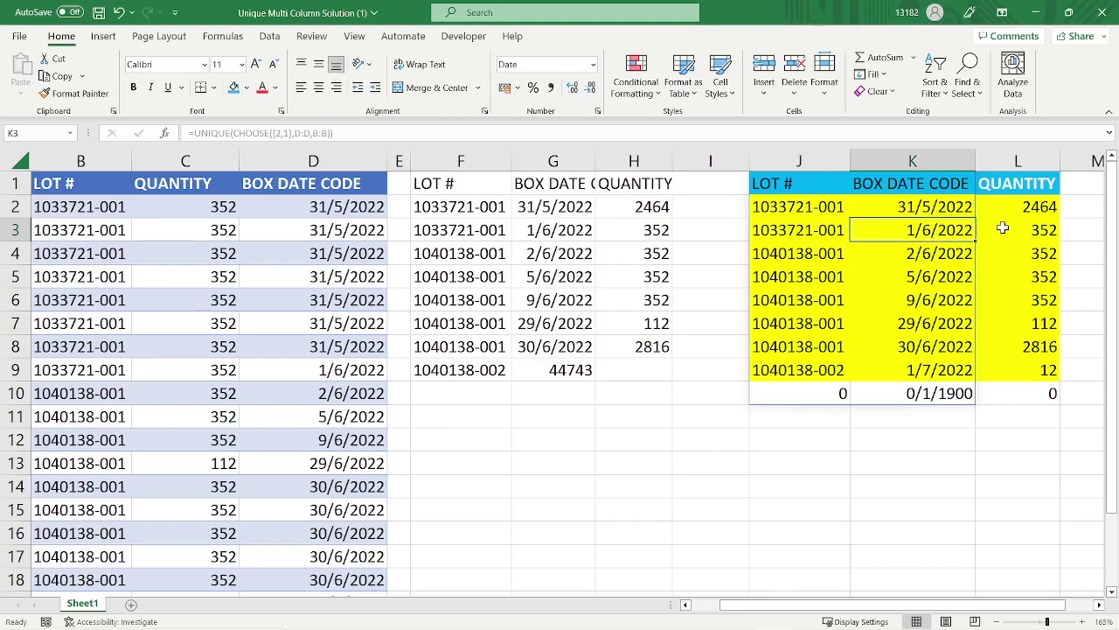
{"action": "left_click", "coordinate": [1026, 227]}
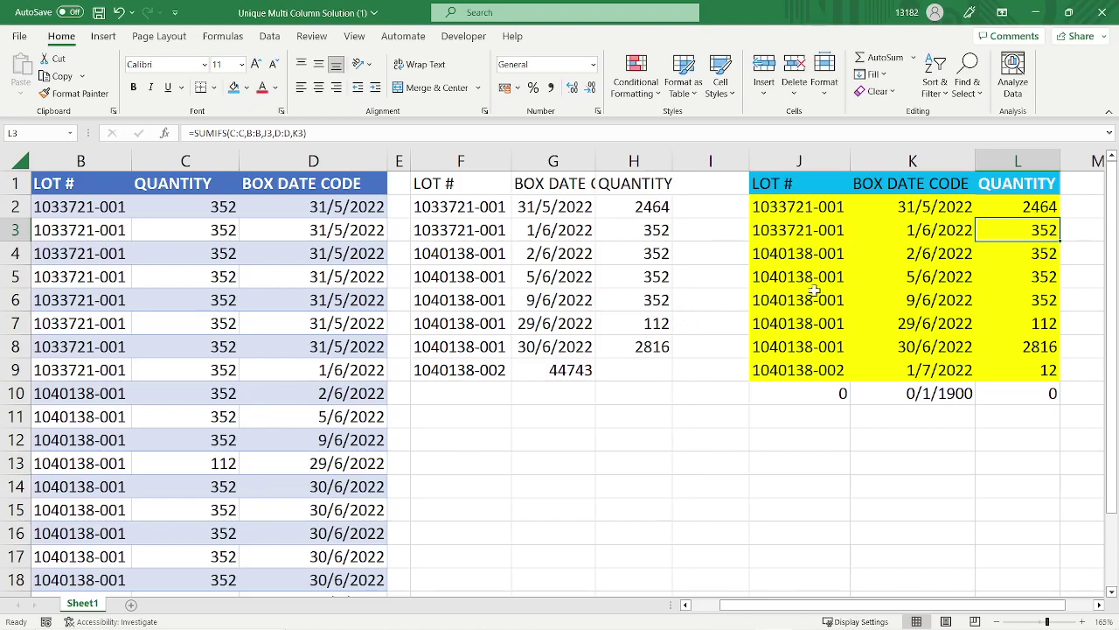
{"action": "left_click", "coordinate": [665, 347]}
{"action": "left_click", "coordinate": [827, 347]}
{"action": "left_click", "coordinate": [1030, 346]}
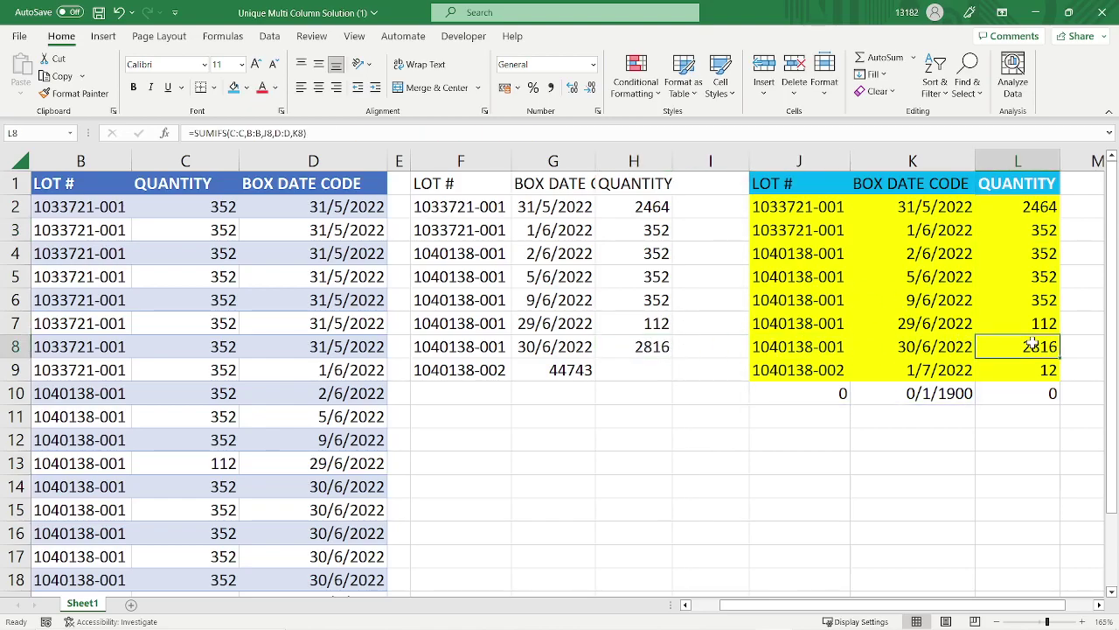
{"action": "scroll", "coordinate": [200, 440], "scroll_direction": "down", "scroll_amount": 6}
{"action": "scroll", "coordinate": [150, 382], "scroll_direction": "up", "scroll_amount": 2}
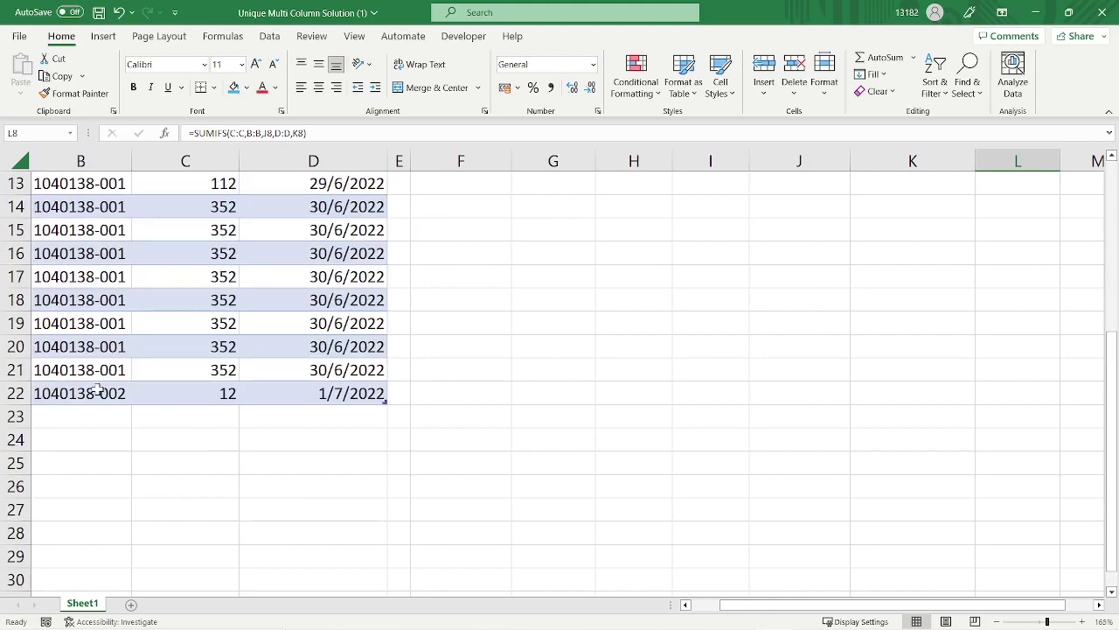
{"action": "left_click", "coordinate": [116, 395]}
{"action": "left_click_drag", "start_coordinate": [135, 404], "coordinate": [130, 435]}
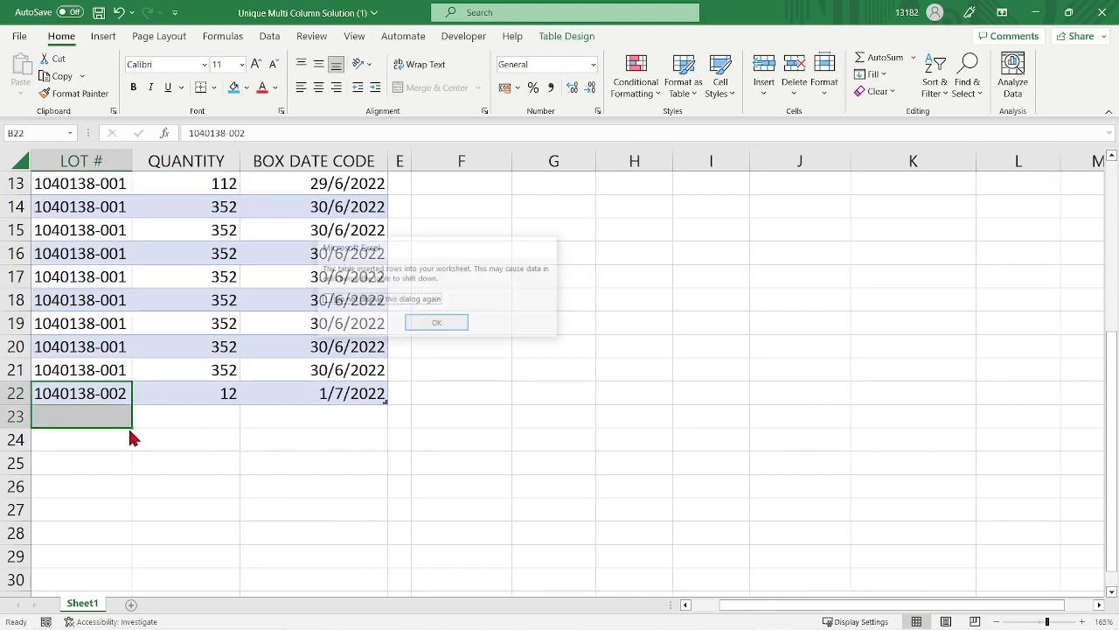
{"action": "left_click", "coordinate": [457, 328]}
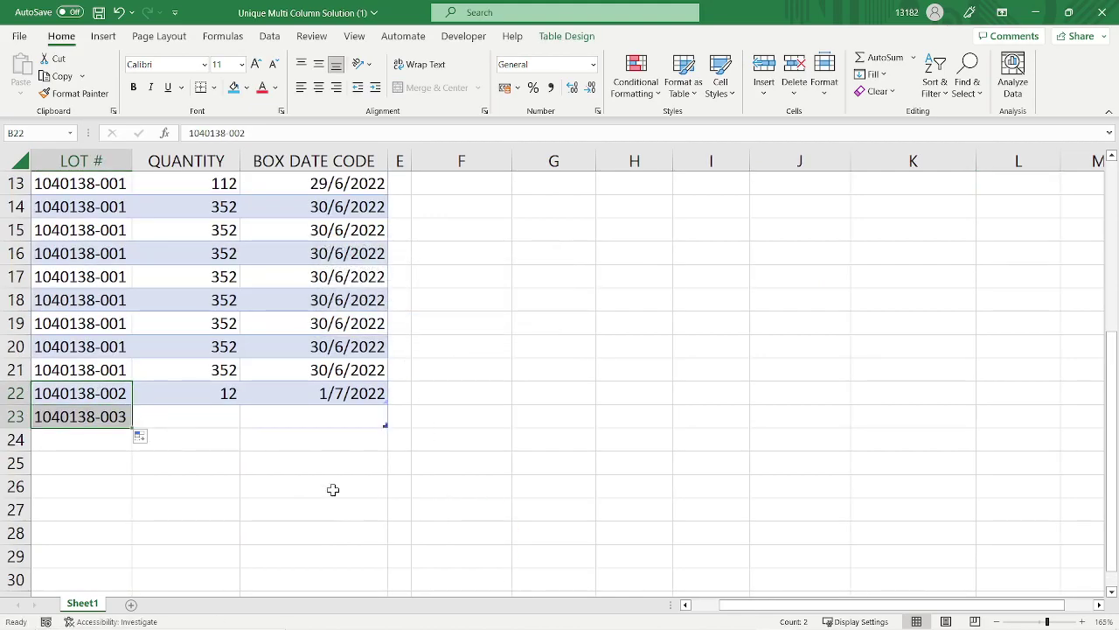
{"action": "left_click", "coordinate": [106, 417]}
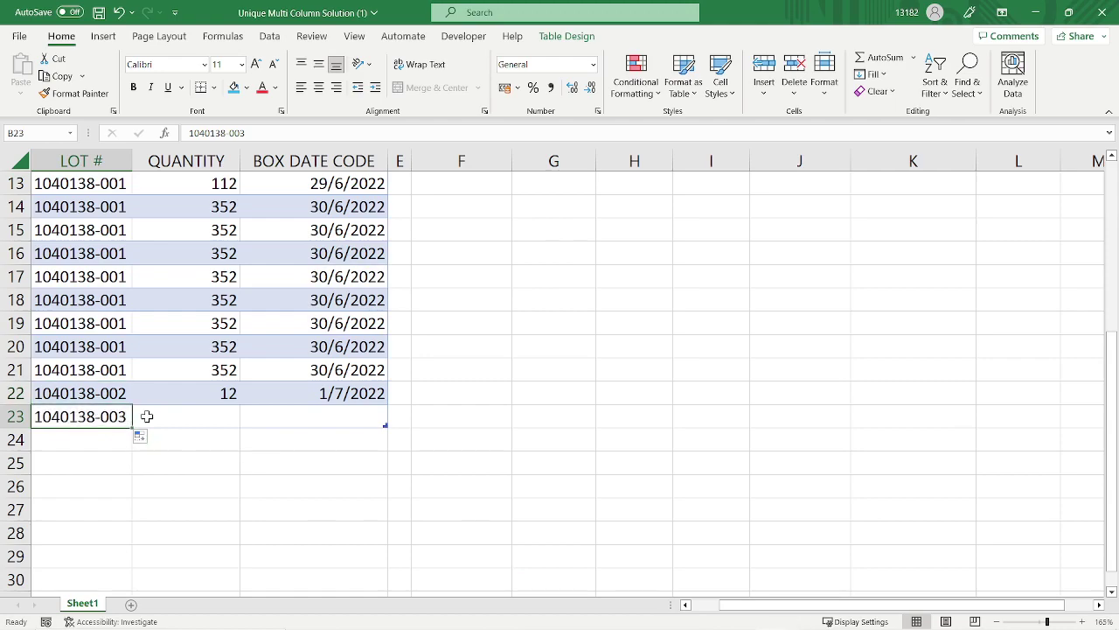
Step: Complete the new lot's row with quantity 400 in C23 and the date 30/6/2022 copied from D21 into D23
{"action": "left_click", "coordinate": [195, 416]}
{"action": "type", "text": "400"}
{"action": "left_click", "coordinate": [338, 417]}
{"action": "left_click", "coordinate": [356, 370]}
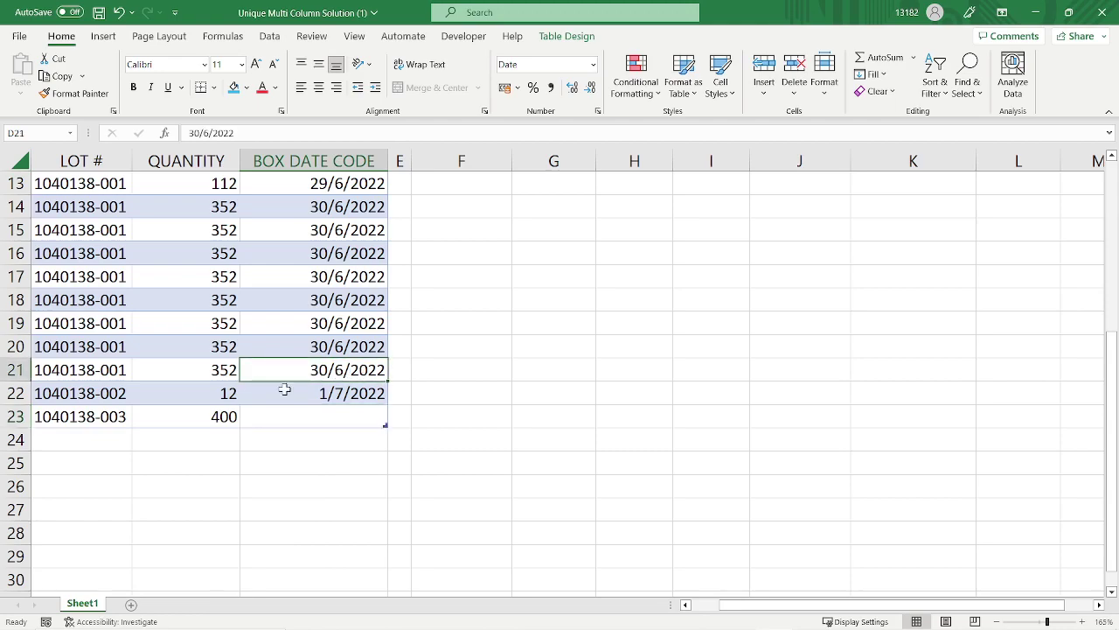
{"action": "key", "text": "ctrl+c"}
{"action": "left_click", "coordinate": [313, 417]}
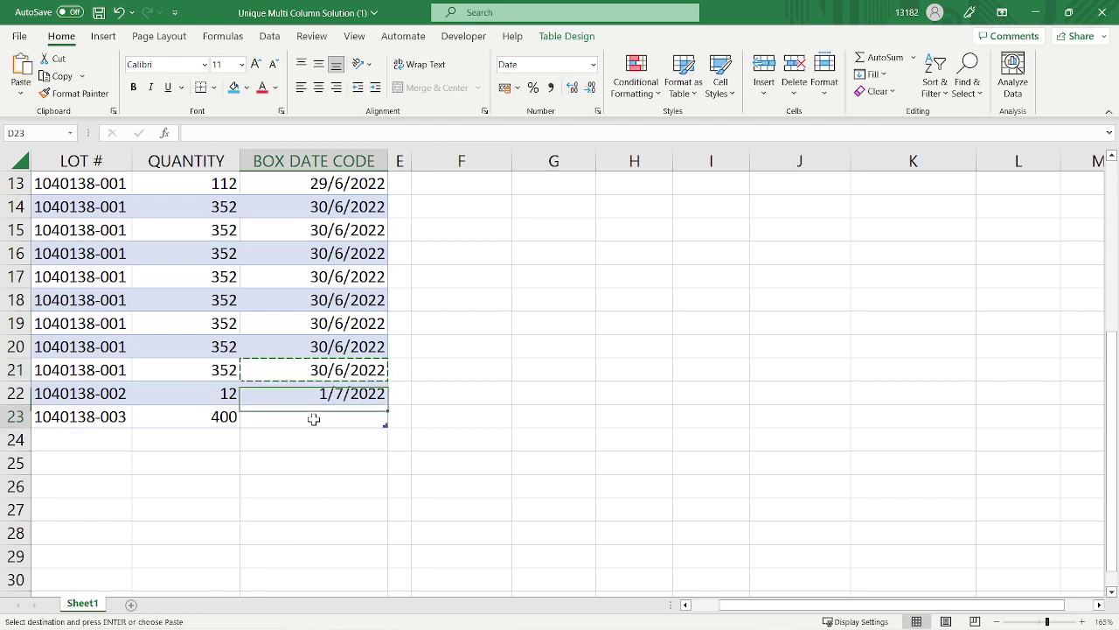
{"action": "key", "text": "ctrl+v"}
{"action": "left_click", "coordinate": [288, 461]}
{"action": "left_click", "coordinate": [200, 417]}
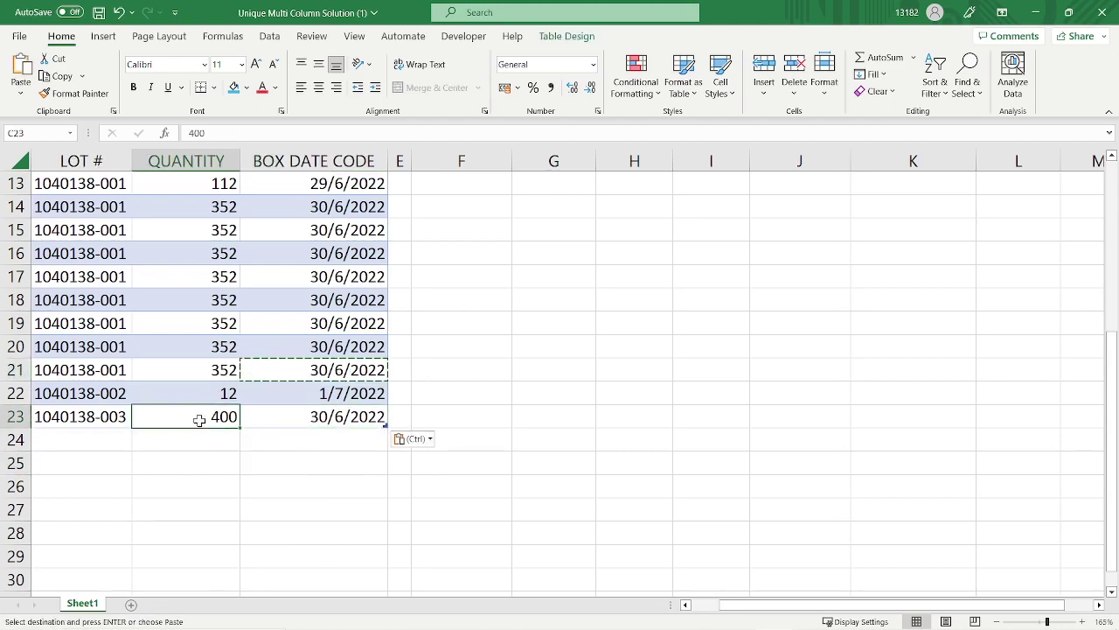
Step: Check the new lot's entry in J10:L10 of the summary against its source row B23:D23
{"action": "scroll", "coordinate": [919, 362], "scroll_direction": "up", "scroll_amount": 3}
{"action": "left_click", "coordinate": [789, 325]}
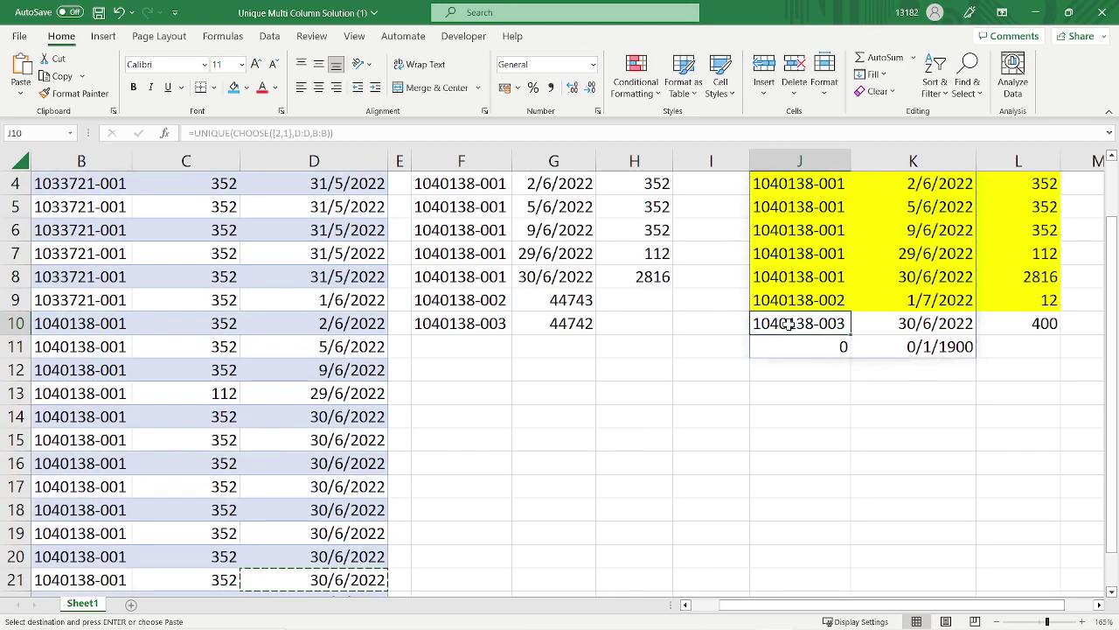
{"action": "left_click", "coordinate": [1023, 327]}
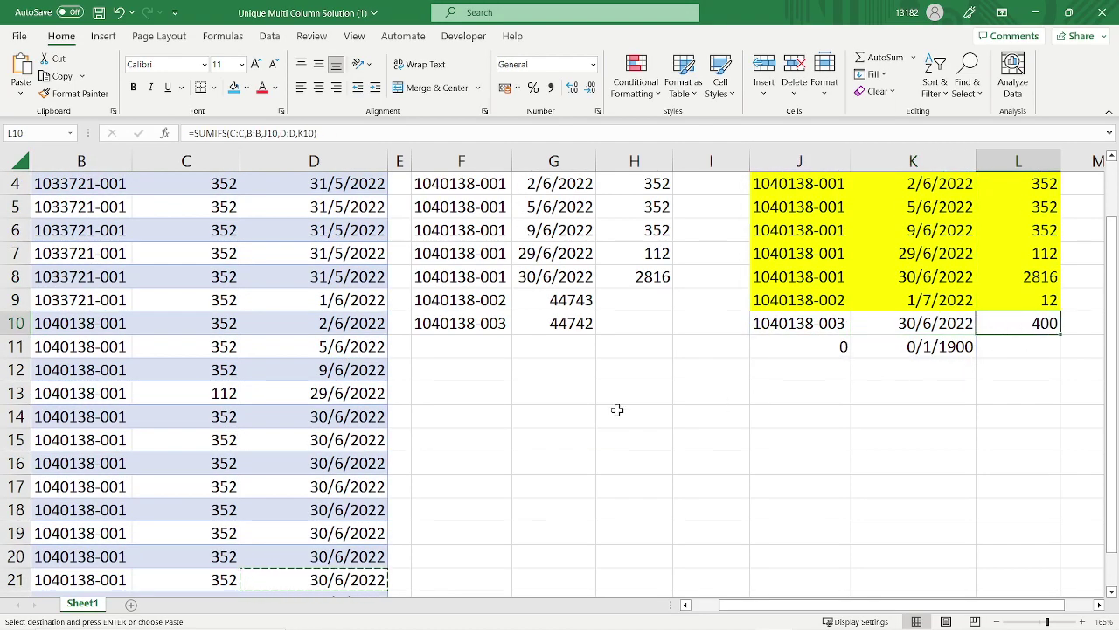
{"action": "scroll", "coordinate": [542, 426], "scroll_direction": "down", "scroll_amount": 4}
{"action": "left_click_drag", "start_coordinate": [100, 347], "coordinate": [301, 348]}
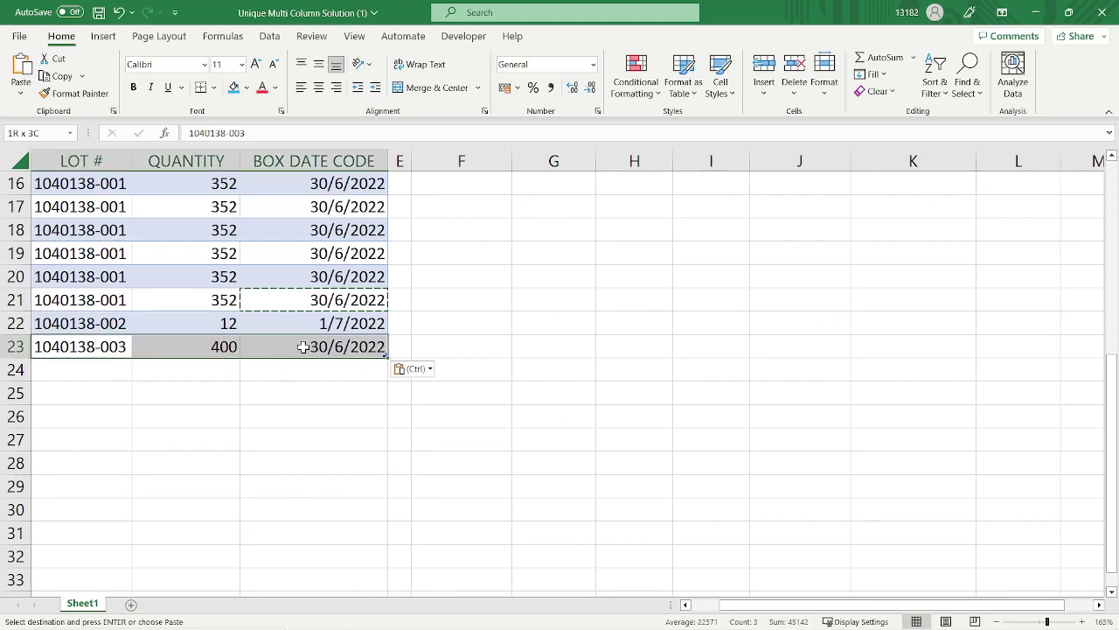
Step: Duplicate the source row B23:D23 into row 24 and set the copy's quantity in C24 to 500
{"action": "key", "text": "ctrl+c"}
{"action": "left_click", "coordinate": [116, 374]}
{"action": "key", "text": "ctrl+v"}
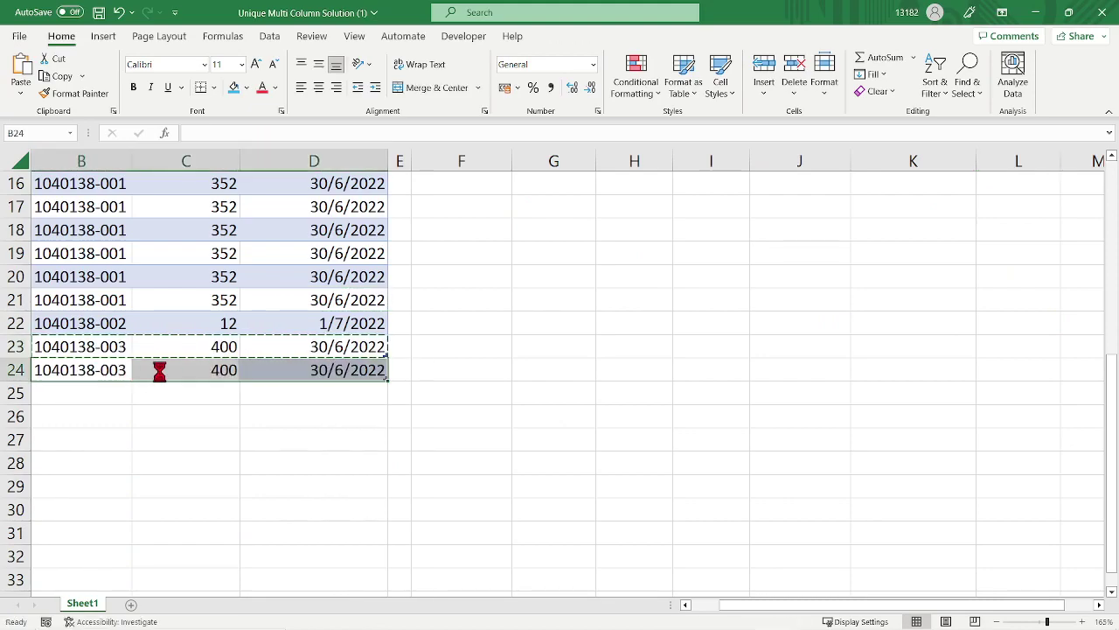
{"action": "left_click", "coordinate": [225, 371]}
{"action": "type", "text": "500"}
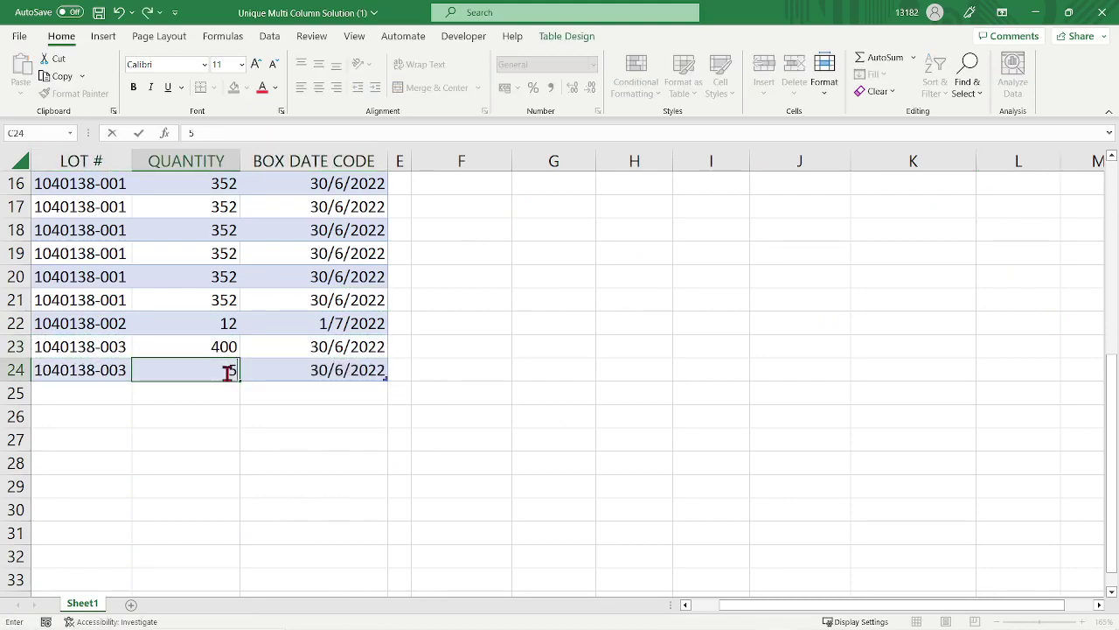
{"action": "left_click", "coordinate": [285, 440]}
{"action": "scroll", "coordinate": [912, 305], "scroll_direction": "up", "scroll_amount": 5}
{"action": "scroll", "coordinate": [990, 348], "scroll_direction": "down", "scroll_amount": 2}
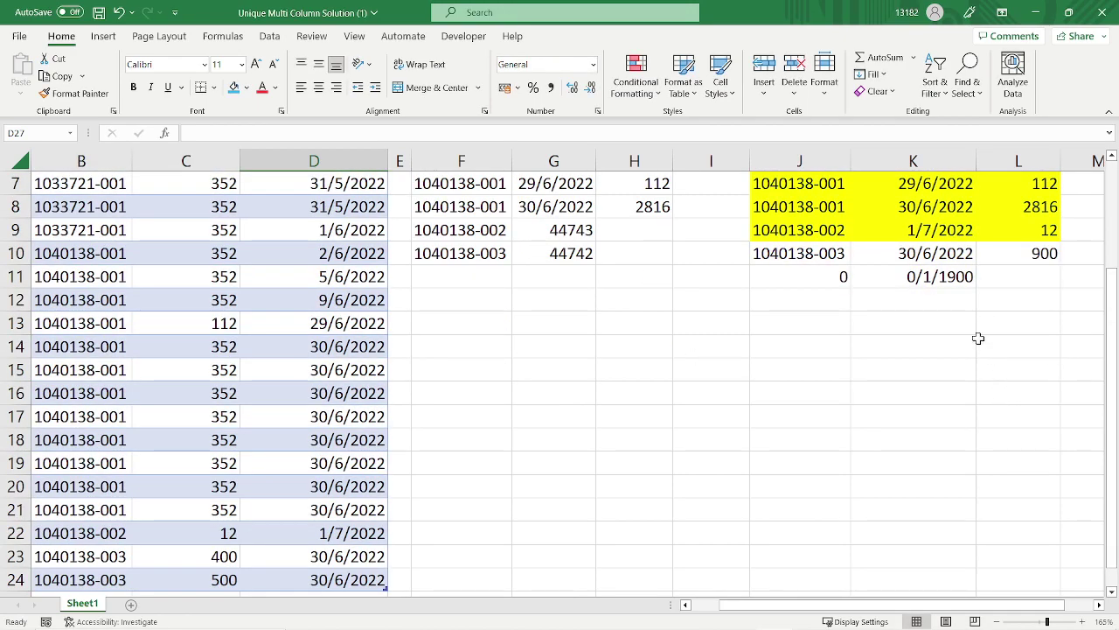
{"action": "left_click", "coordinate": [1035, 260]}
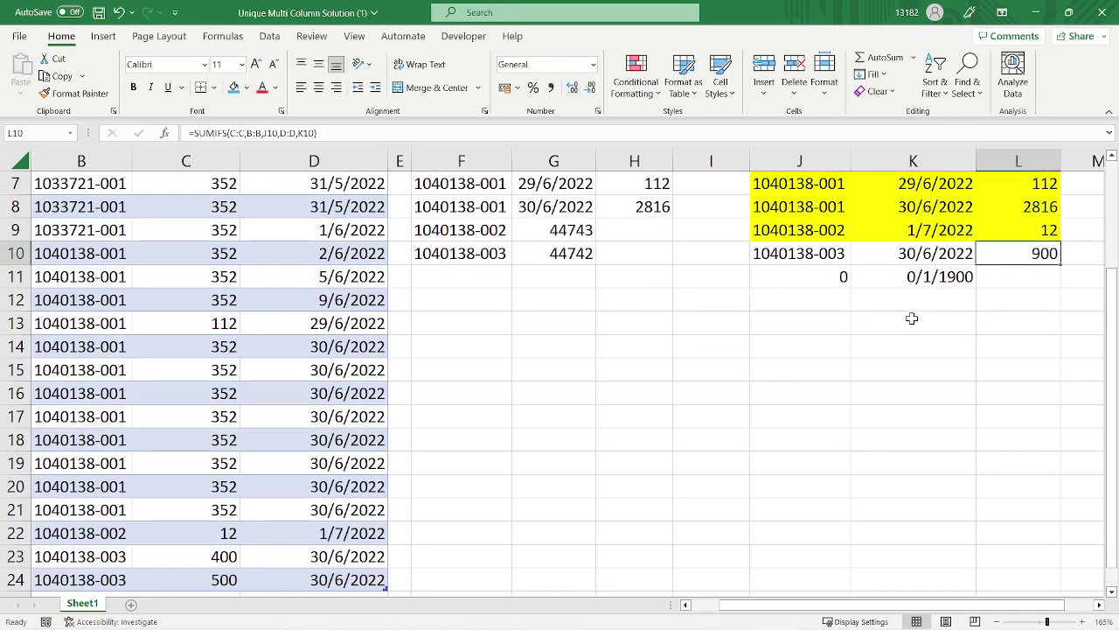
{"action": "scroll", "coordinate": [362, 434], "scroll_direction": "down", "scroll_amount": 4}
{"action": "left_click", "coordinate": [220, 277]}
{"action": "left_click", "coordinate": [216, 301]}
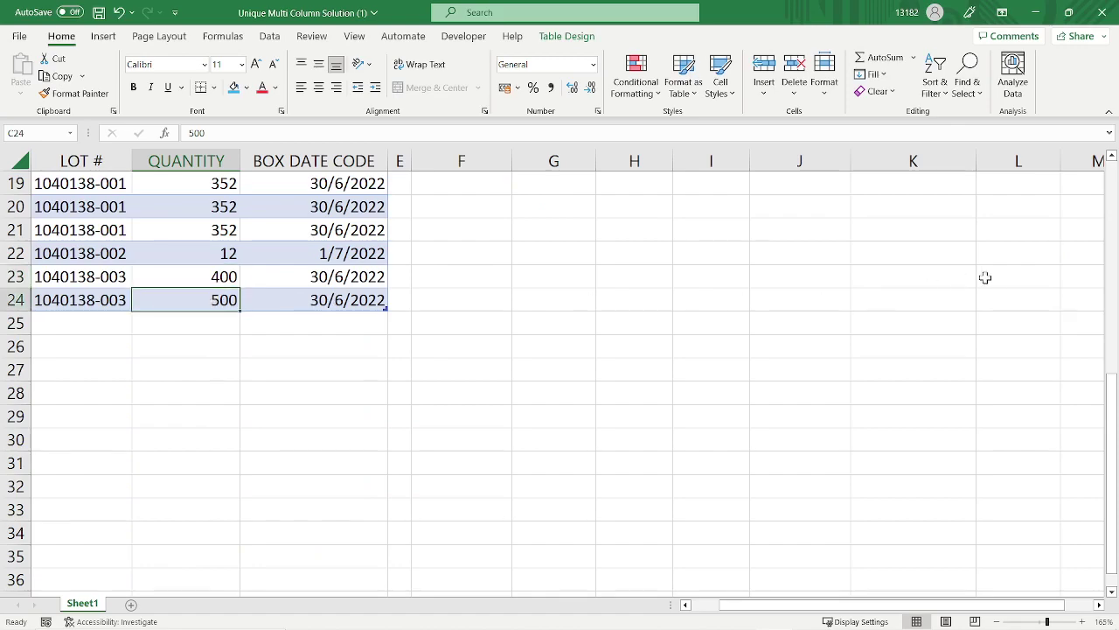
{"action": "scroll", "coordinate": [985, 277], "scroll_direction": "up", "scroll_amount": 6}
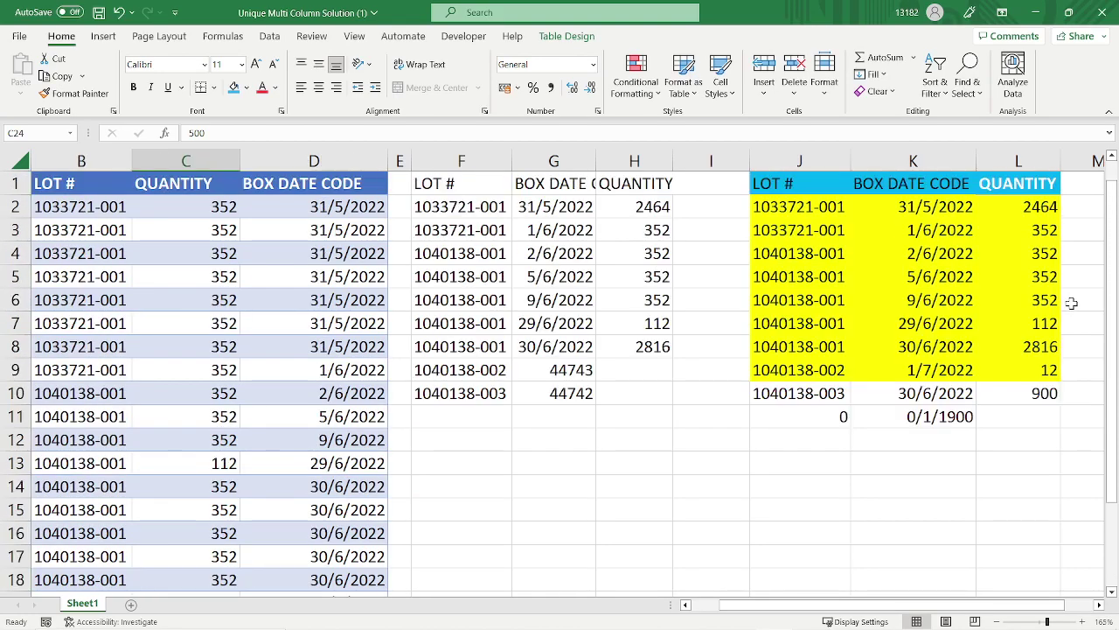
{"action": "left_click", "coordinate": [1030, 393]}
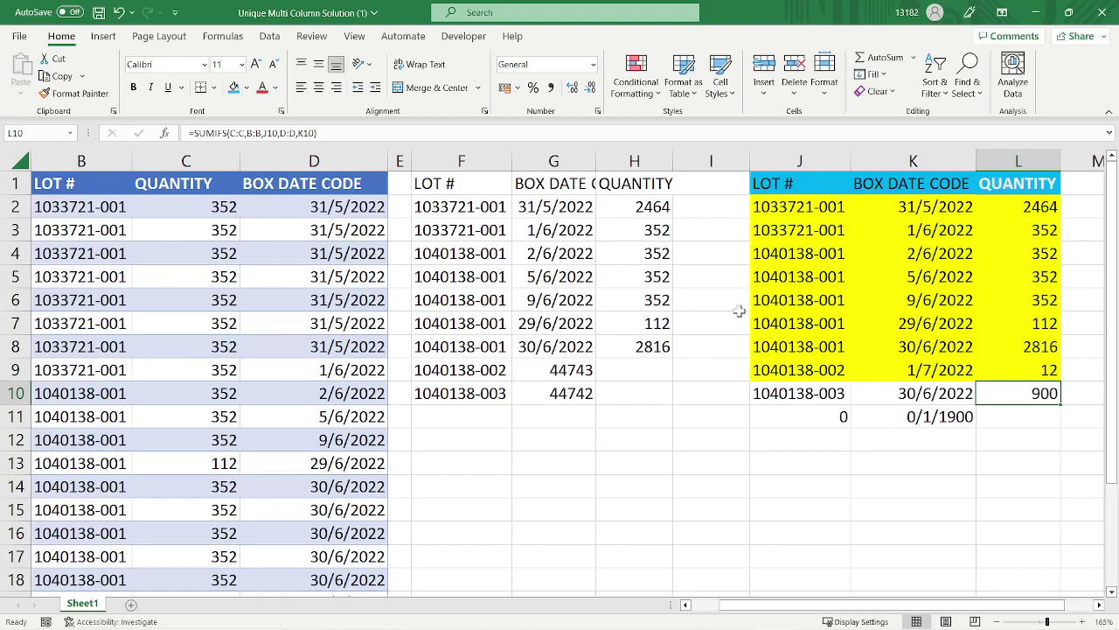
{"action": "left_click", "coordinate": [693, 420]}
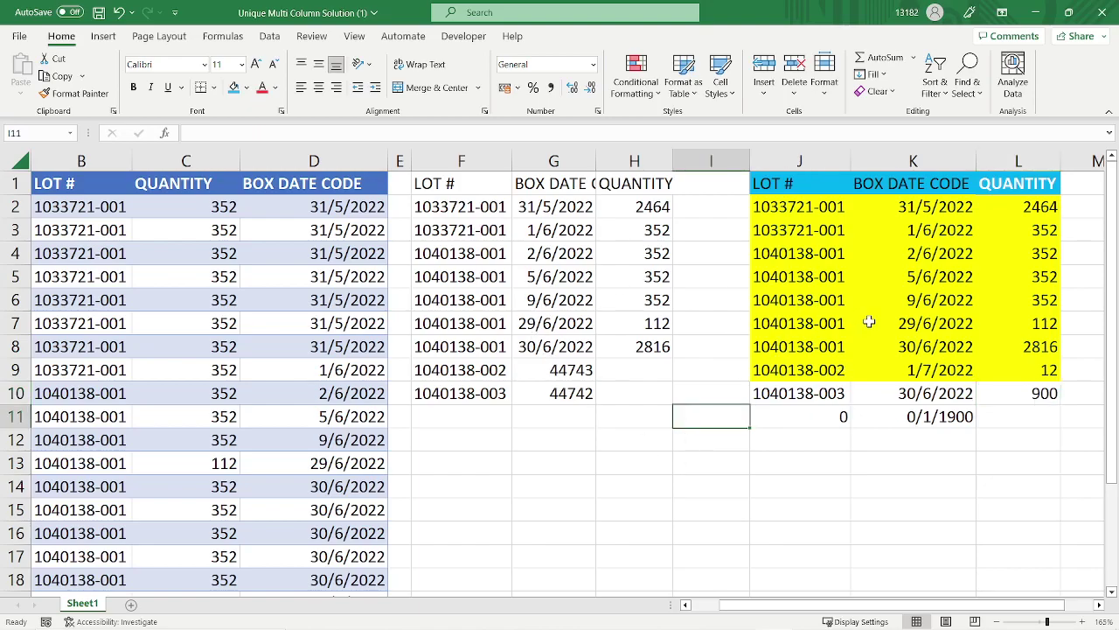